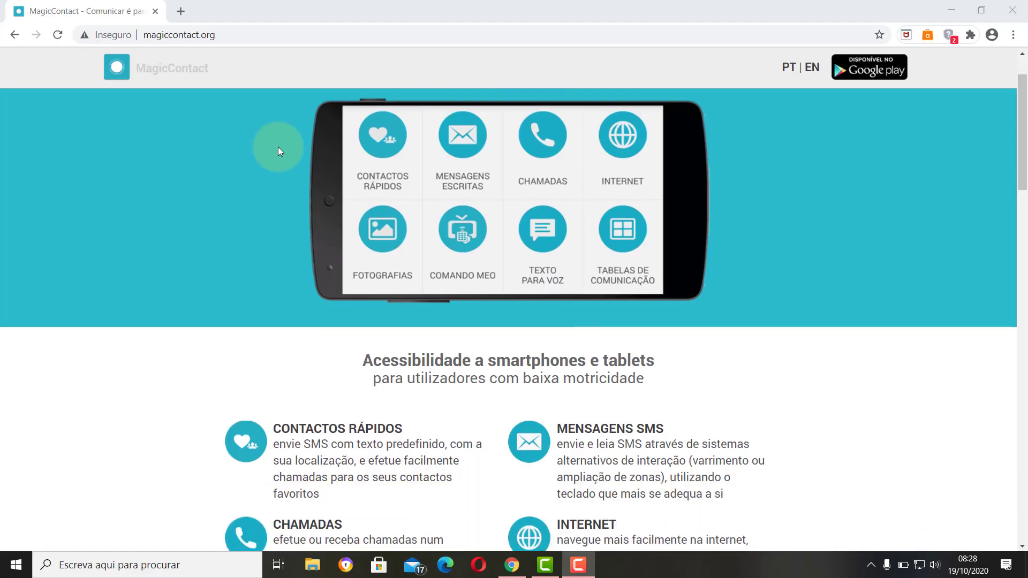
# Start a new set of communication tables and name it tabela_exemplo
pyautogui.scroll(-3, 278, 150)
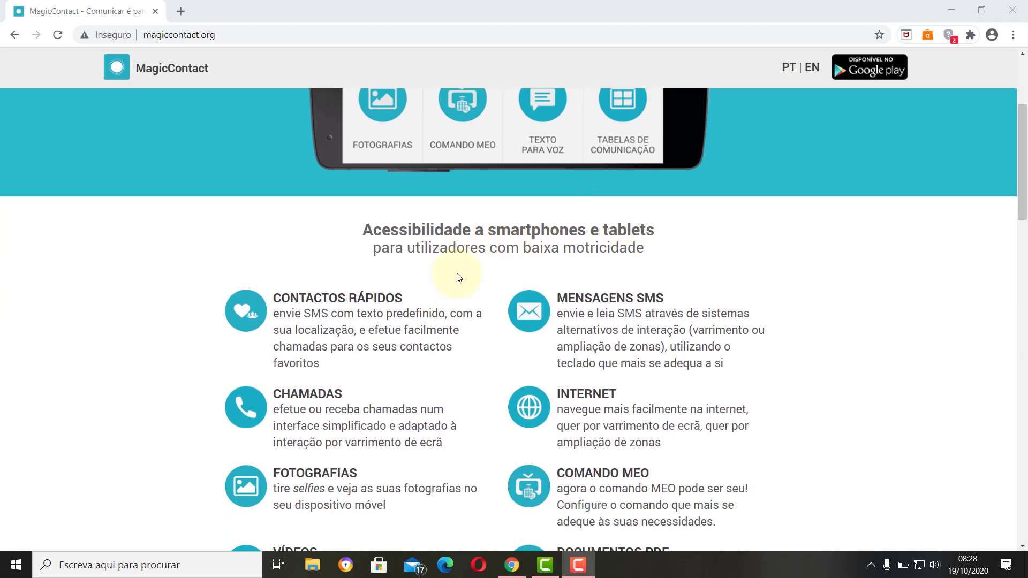
pyautogui.scroll(-7, 459, 277)
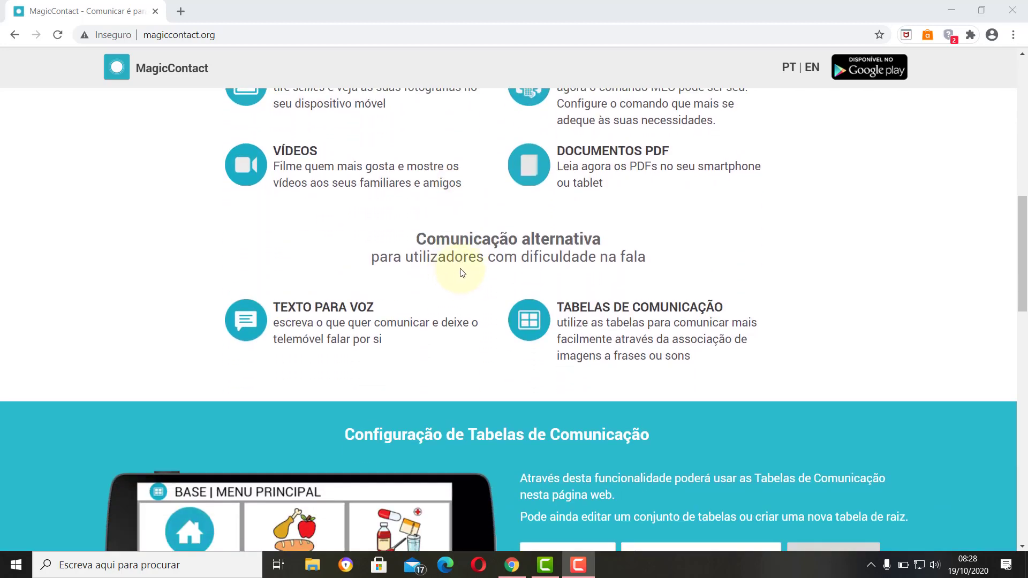
pyautogui.scroll(-3, 680, 292)
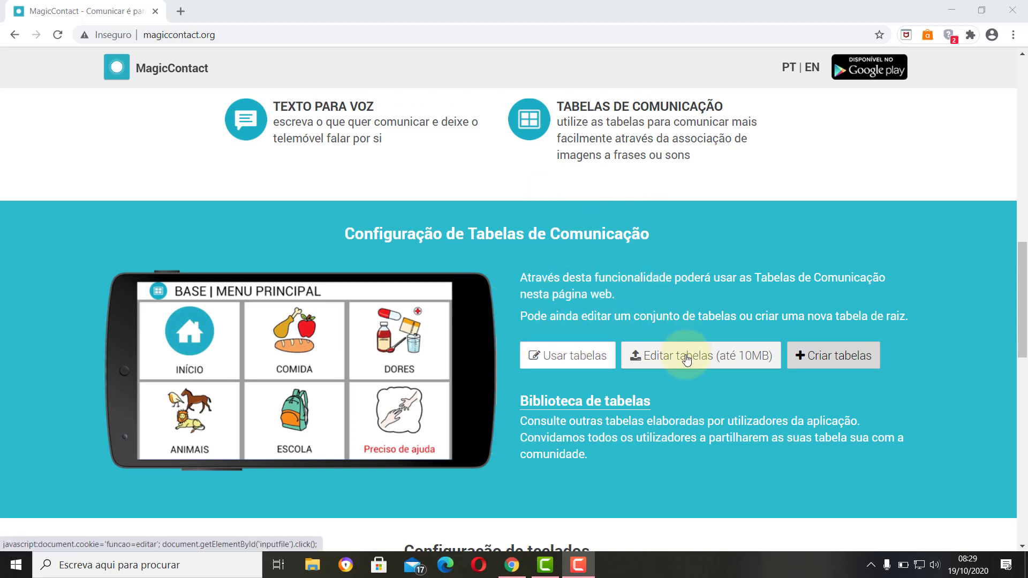
pyautogui.click(834, 360)
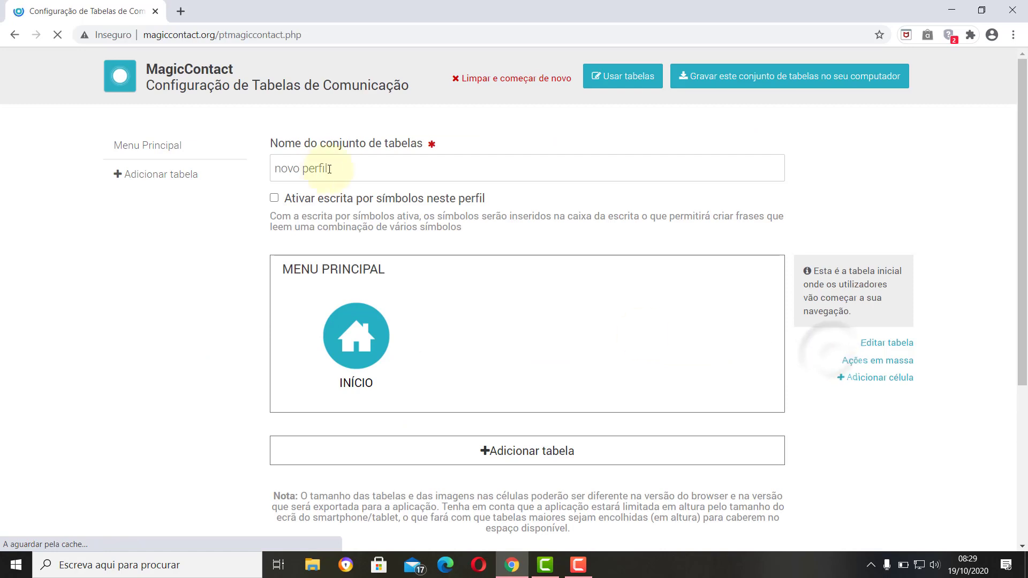
pyautogui.moveTo(342, 169); pyautogui.dragTo(277, 173)
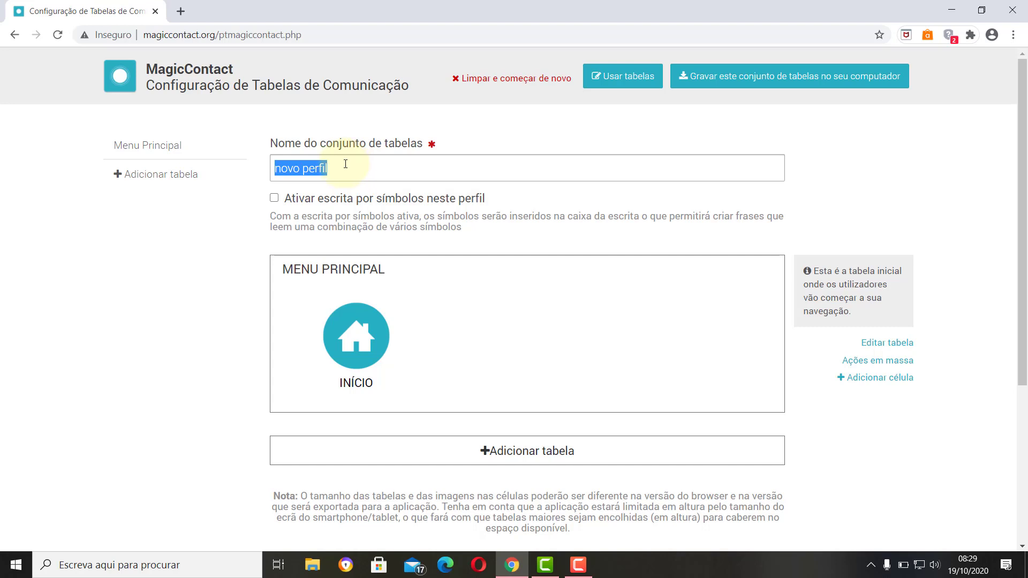
pyautogui.write('tabela_exemplo')
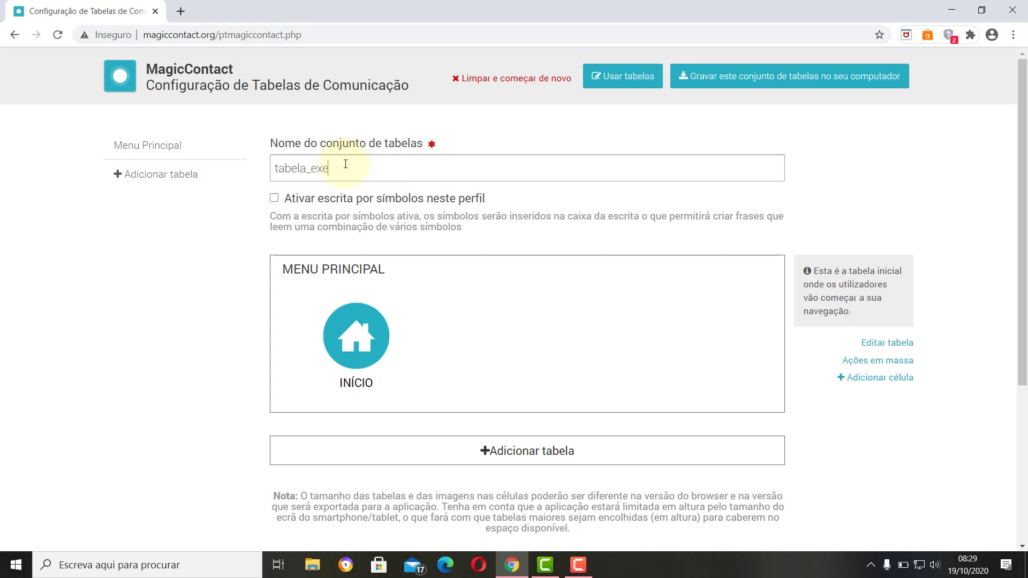
# Enable symbol writing for this profile and examine the writing areas and action cells in both tables
pyautogui.click(275, 200)
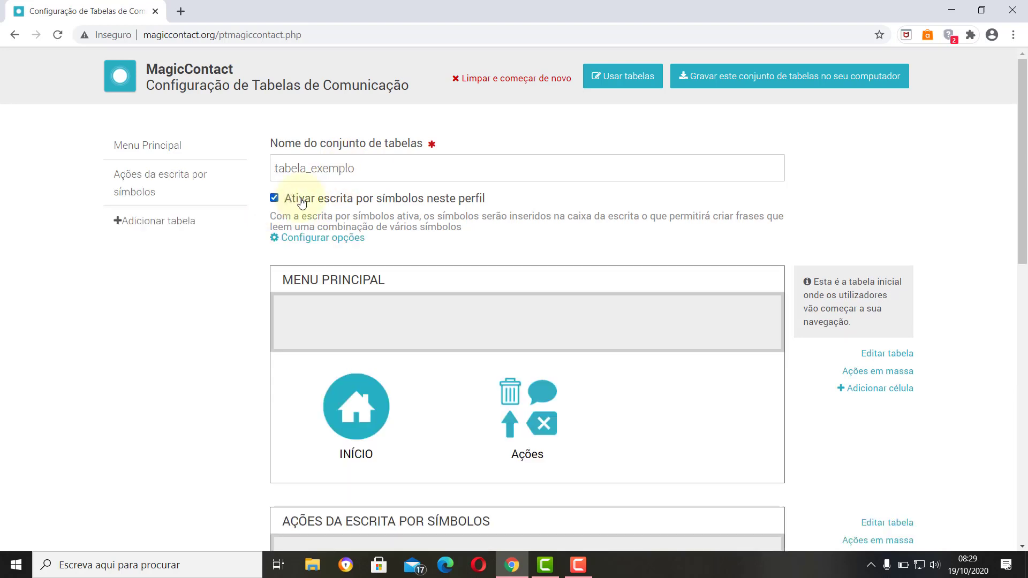
pyautogui.moveTo(328, 320)
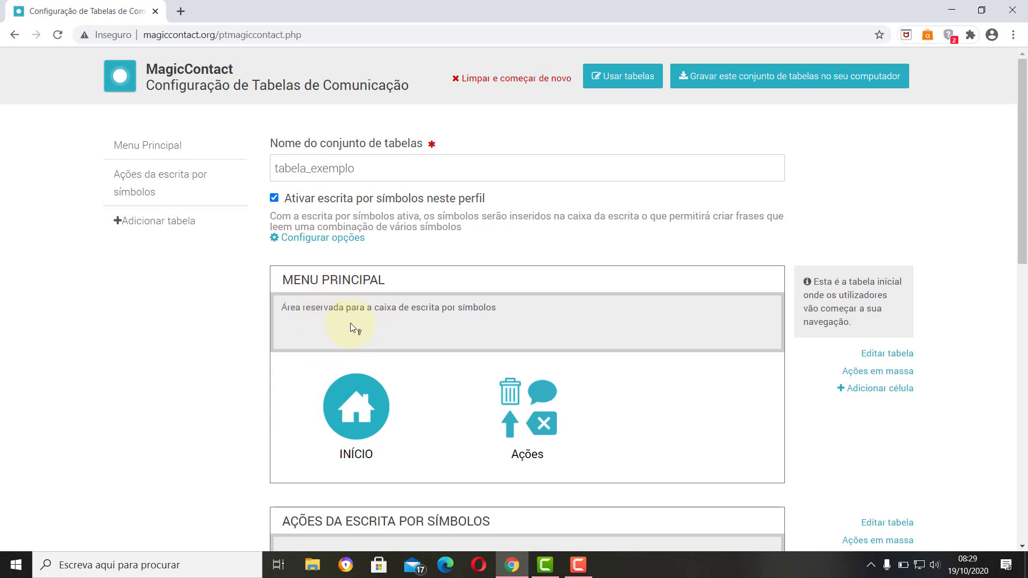
pyautogui.scroll(-3, 350, 323)
pyautogui.moveTo(536, 319)
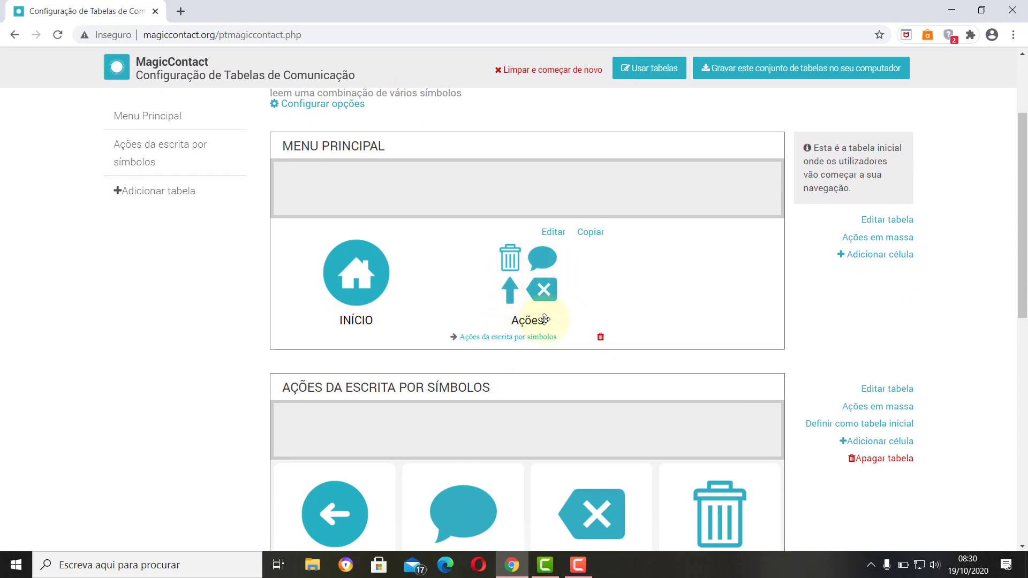
pyautogui.scroll(-1, 546, 280)
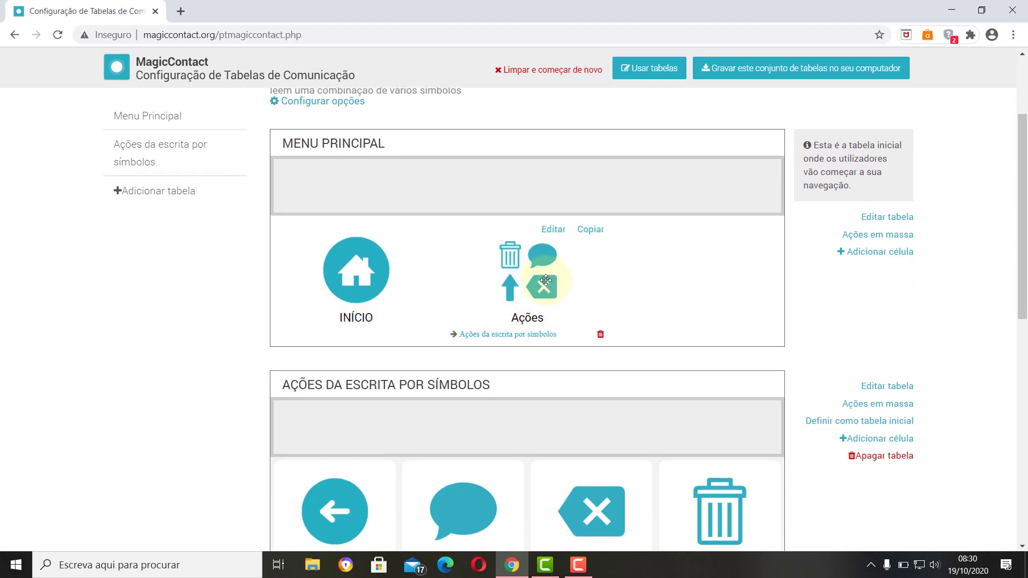
pyautogui.moveTo(387, 365)
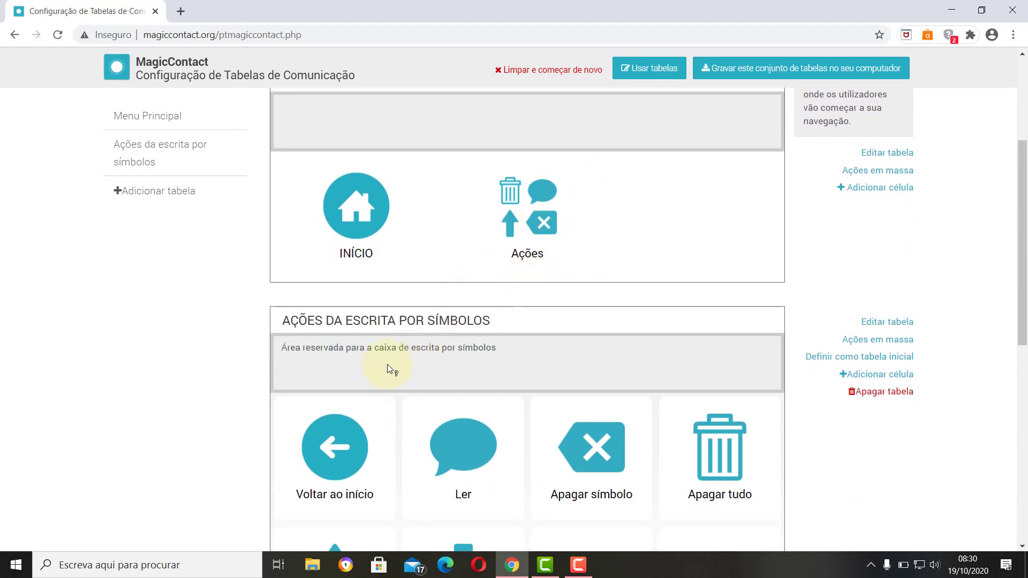
pyautogui.scroll(-3, 387, 365)
pyautogui.moveTo(365, 338)
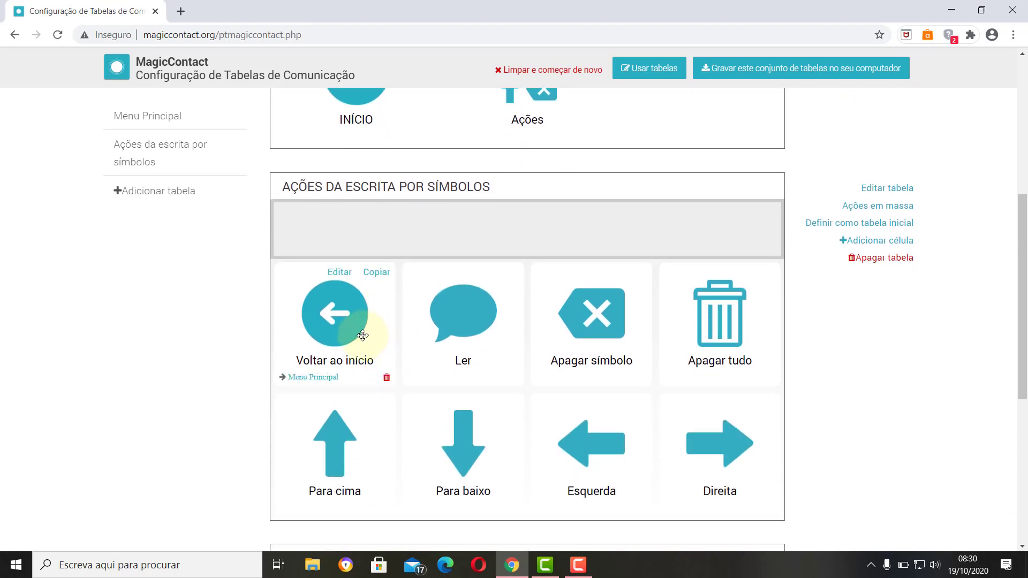
# Delete the symbol-writing actions table and the Ações cell from the Menu Principal table
pyautogui.click(880, 259)
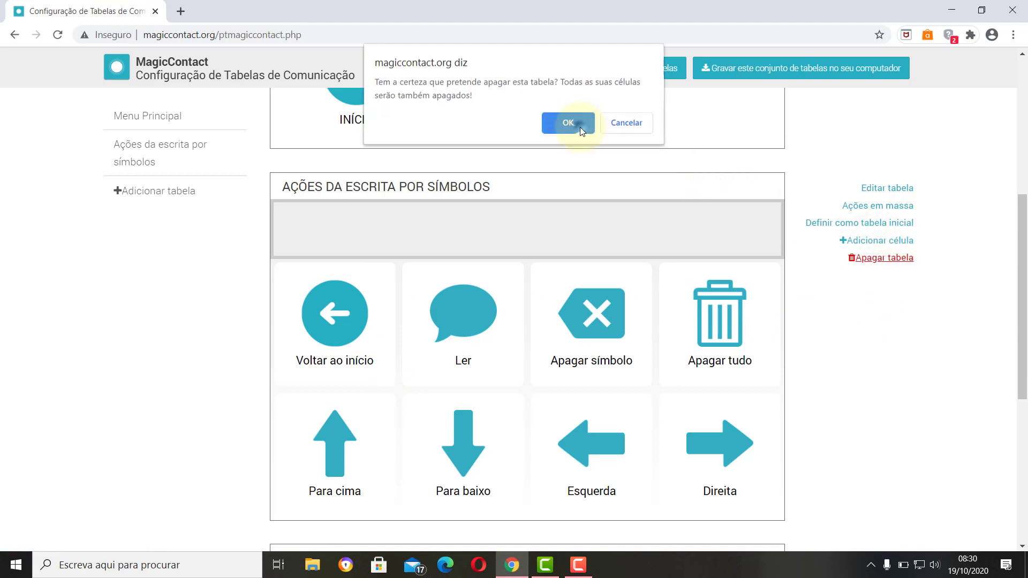
pyautogui.click(580, 127)
pyautogui.scroll(2, 551, 316)
pyautogui.moveTo(547, 235)
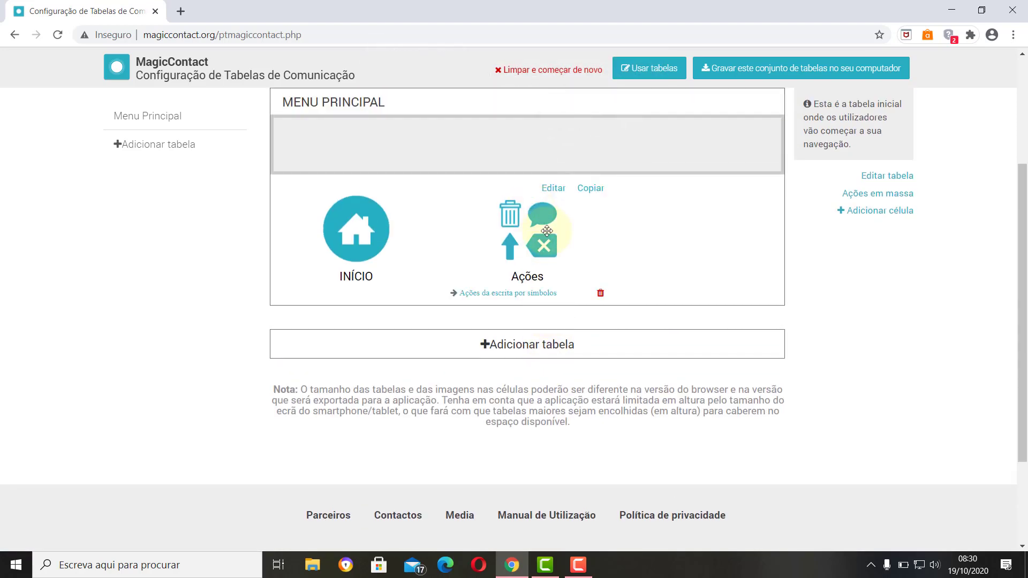
pyautogui.click(600, 294)
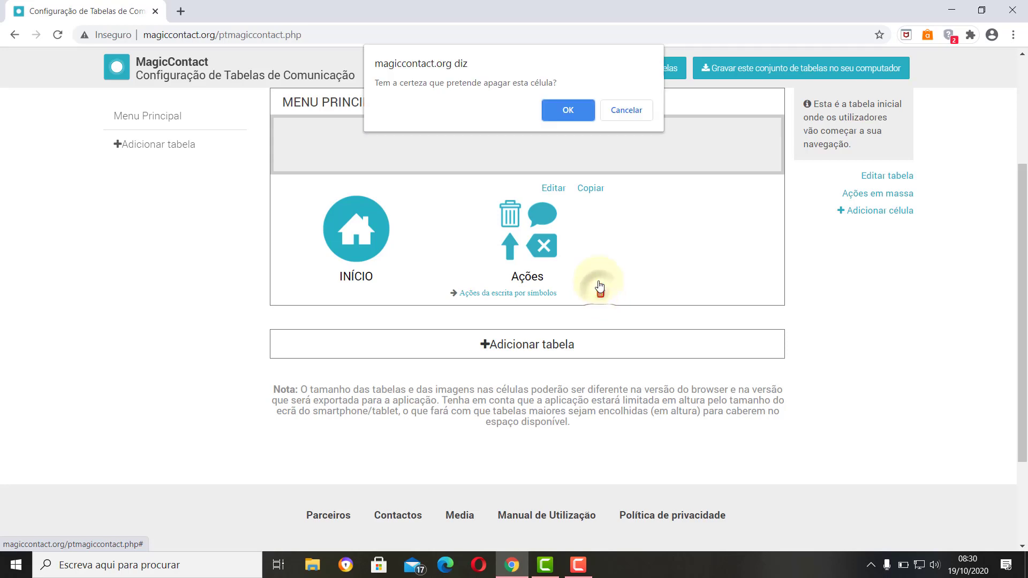
pyautogui.click(566, 115)
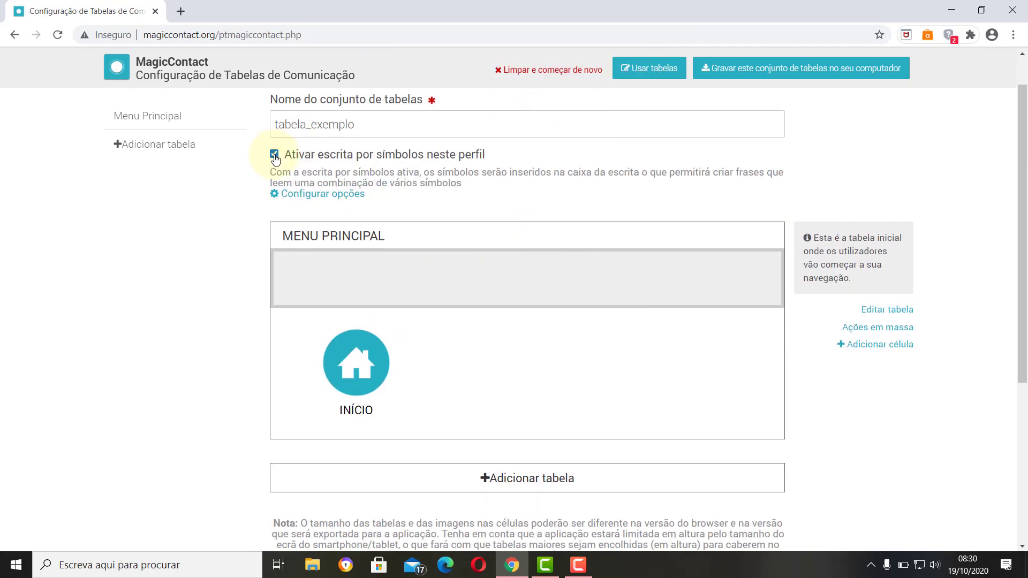
# Turn off symbol writing for this profile
pyautogui.click(274, 156)
pyautogui.click(273, 156)
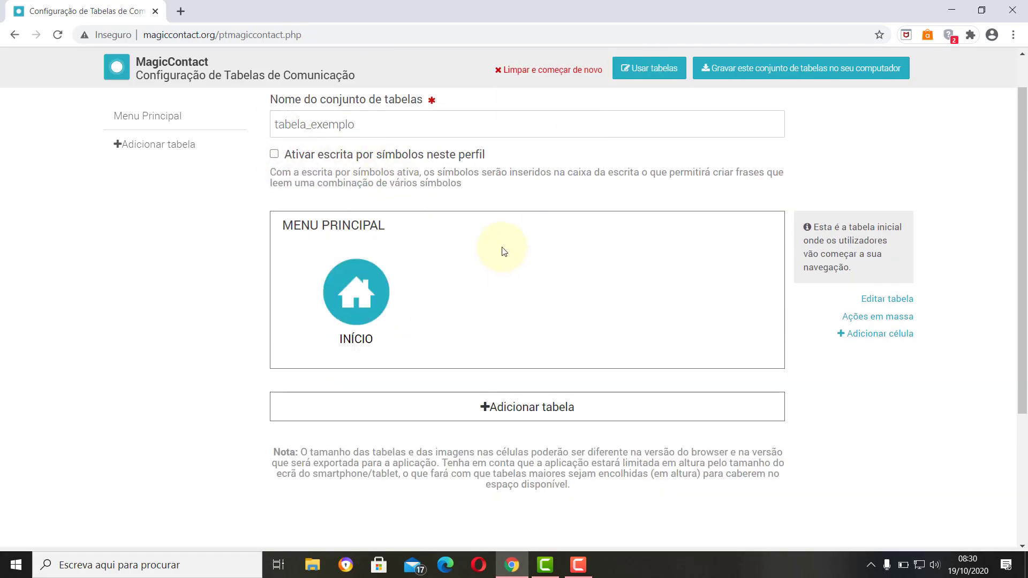
# Start a new cell in the Menu Principal table with the visible text IDENTIFICAÇÃO
pyautogui.click(880, 336)
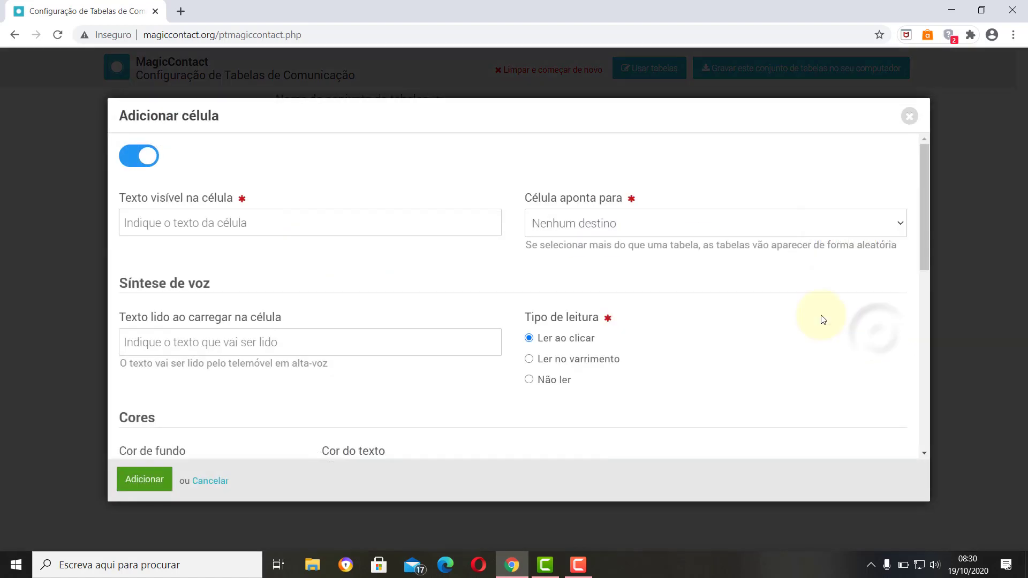
pyautogui.click(364, 222)
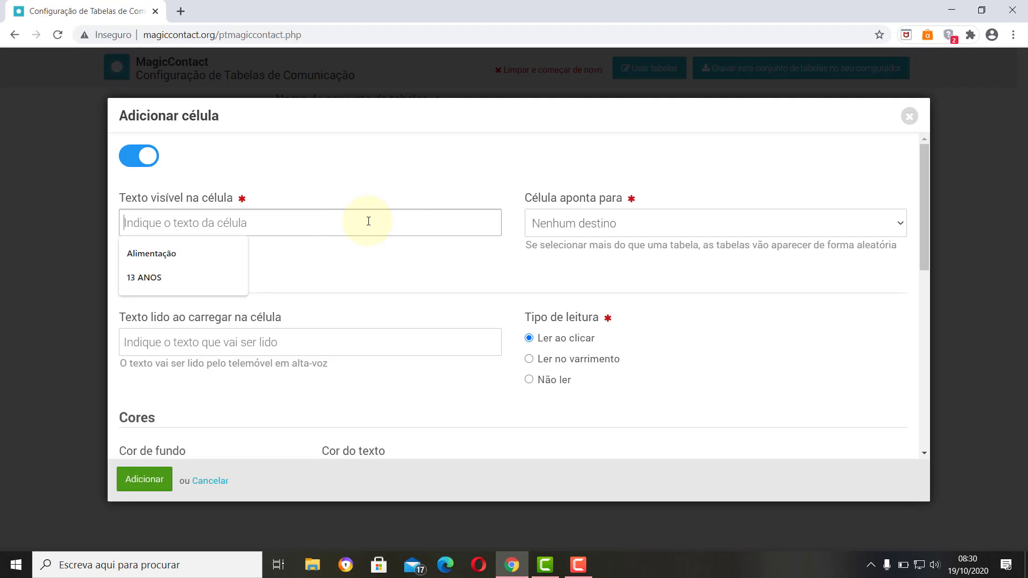
pyautogui.write('IDENTIFICAÇÃO')
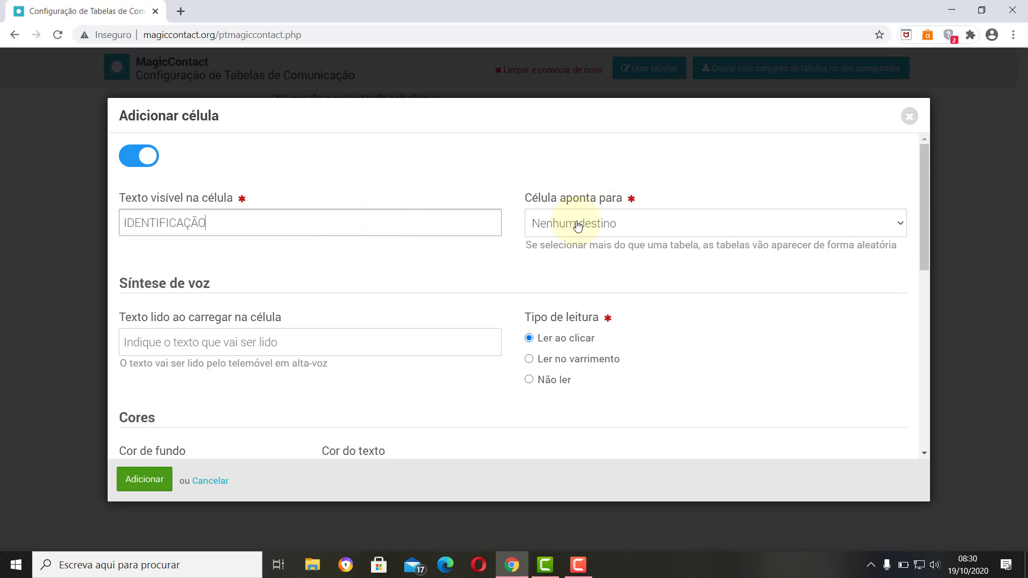
# Make the cell point to a newly created table named IDENTIFICAÇÃO
pyautogui.click(577, 225)
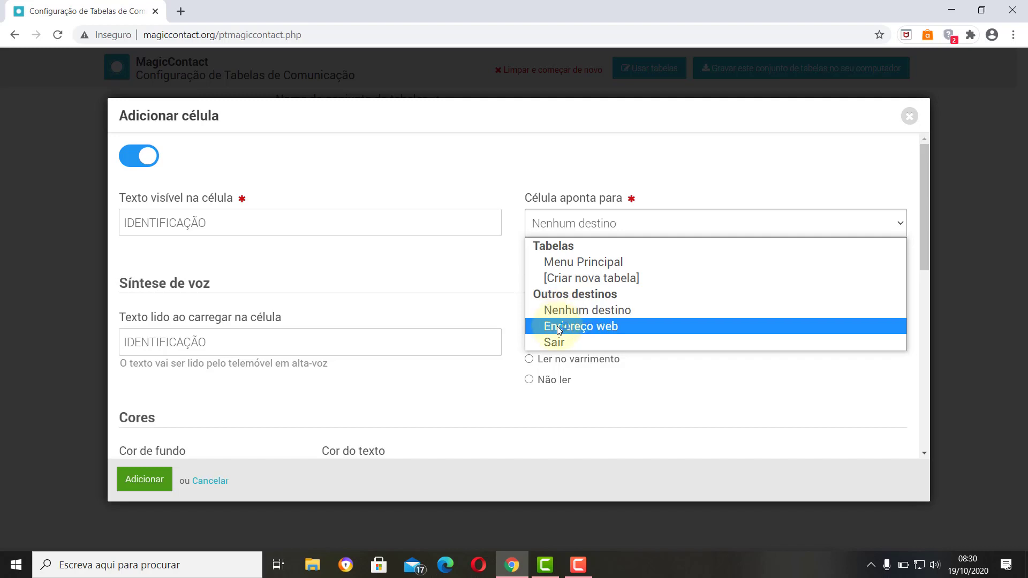
pyautogui.click(570, 277)
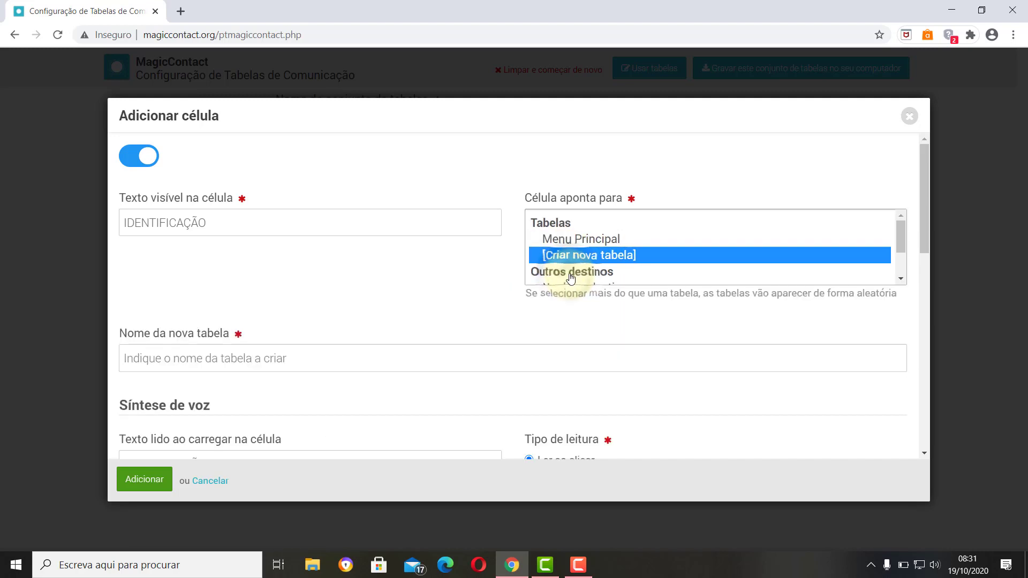
pyautogui.click(174, 358)
pyautogui.click(176, 390)
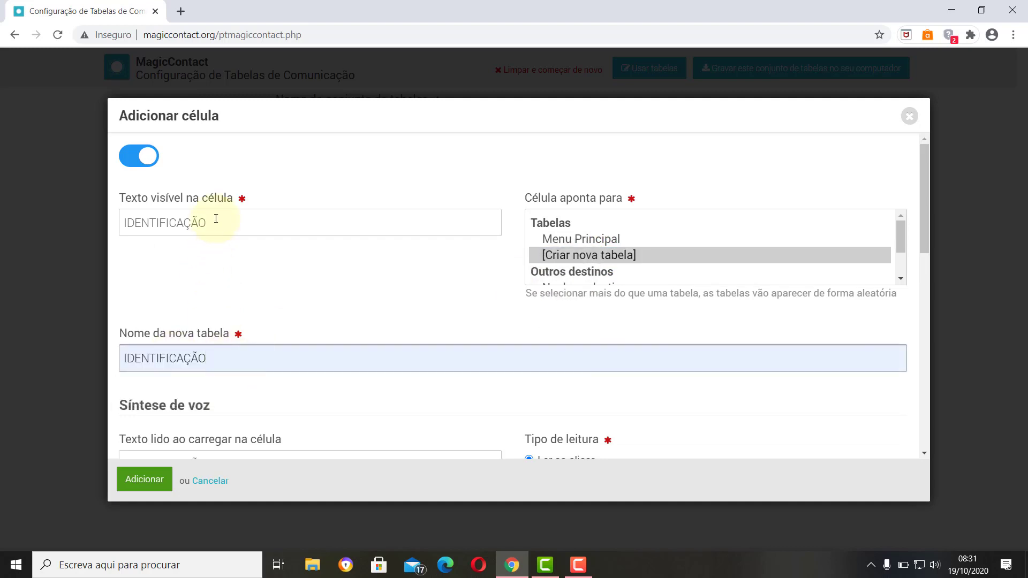
pyautogui.click(208, 349)
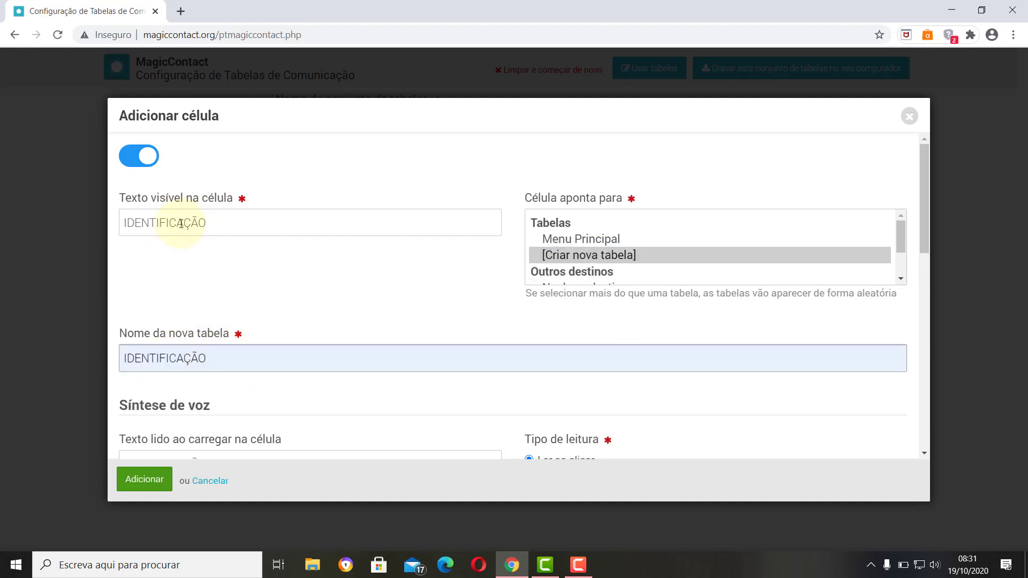
# Examine the new cell's spoken text, reading type, colour and multimedia options
pyautogui.scroll(-2, 205, 349)
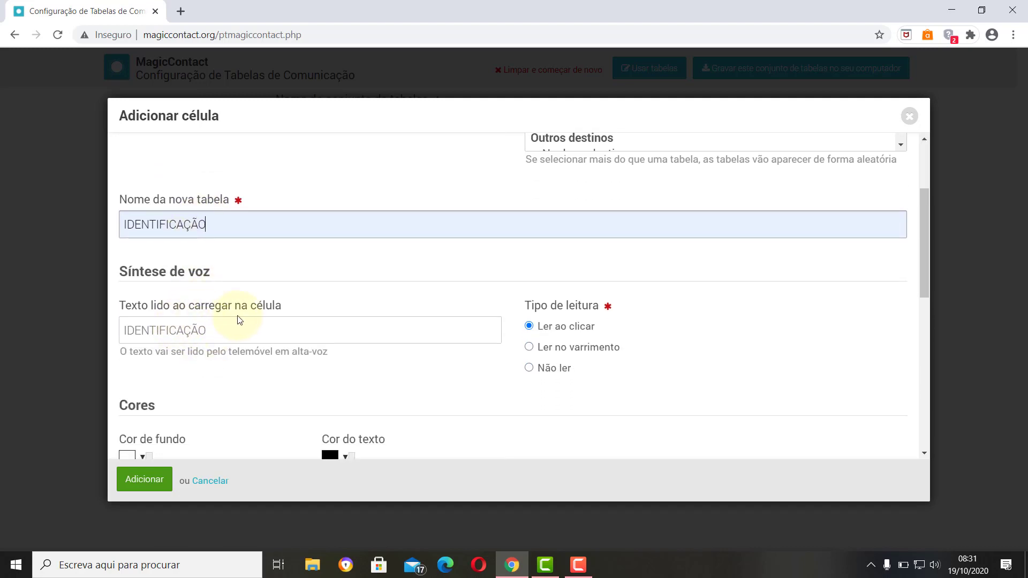
pyautogui.click(219, 331)
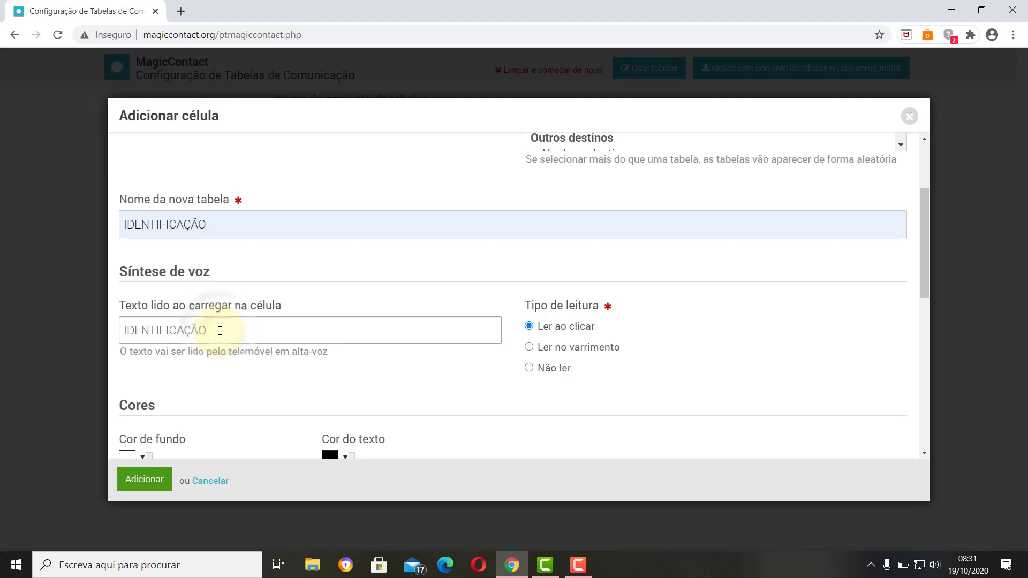
pyautogui.scroll(1, 206, 327)
pyautogui.scroll(2, 206, 327)
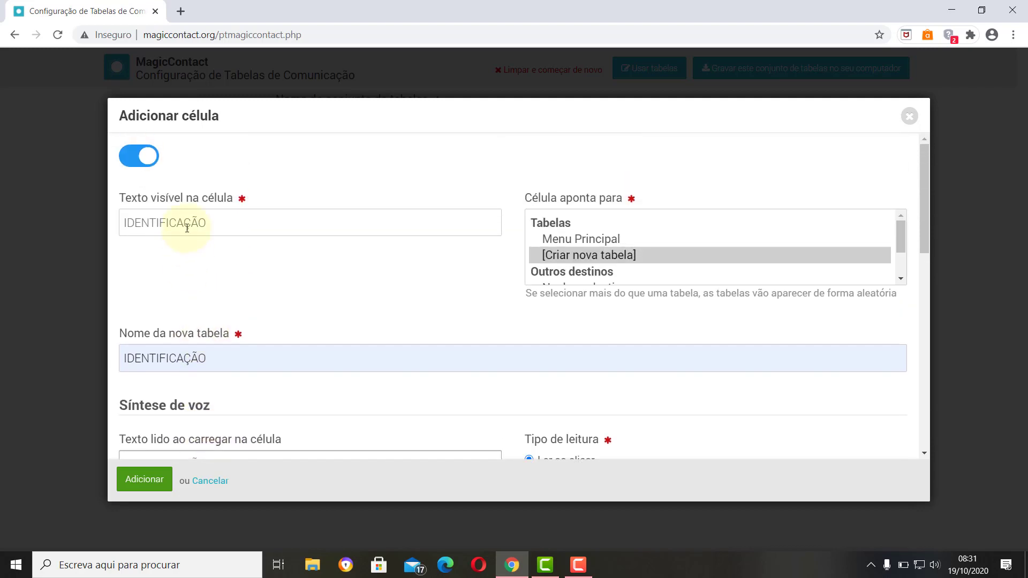
pyautogui.scroll(-3, 148, 223)
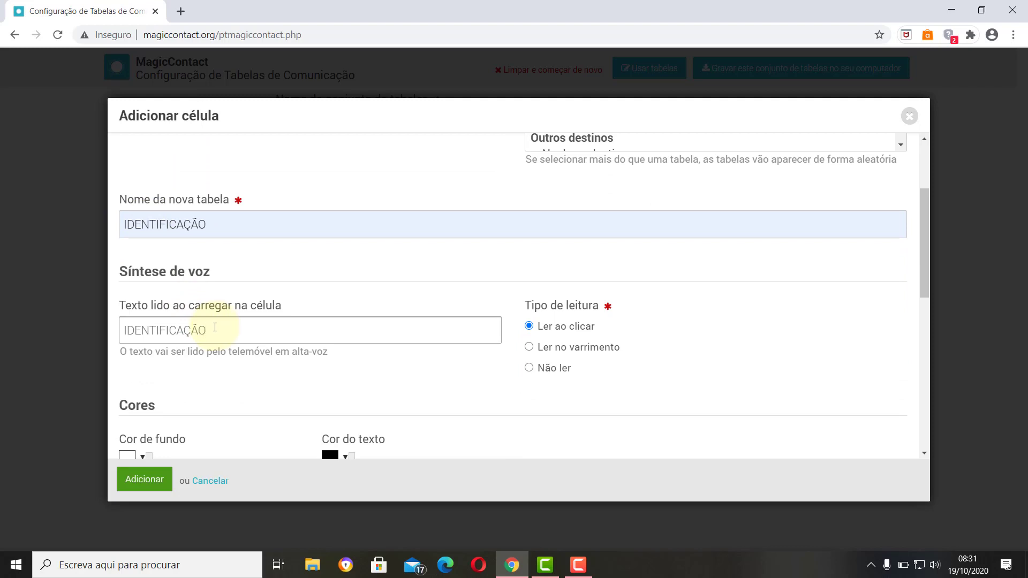
pyautogui.scroll(-1, 215, 328)
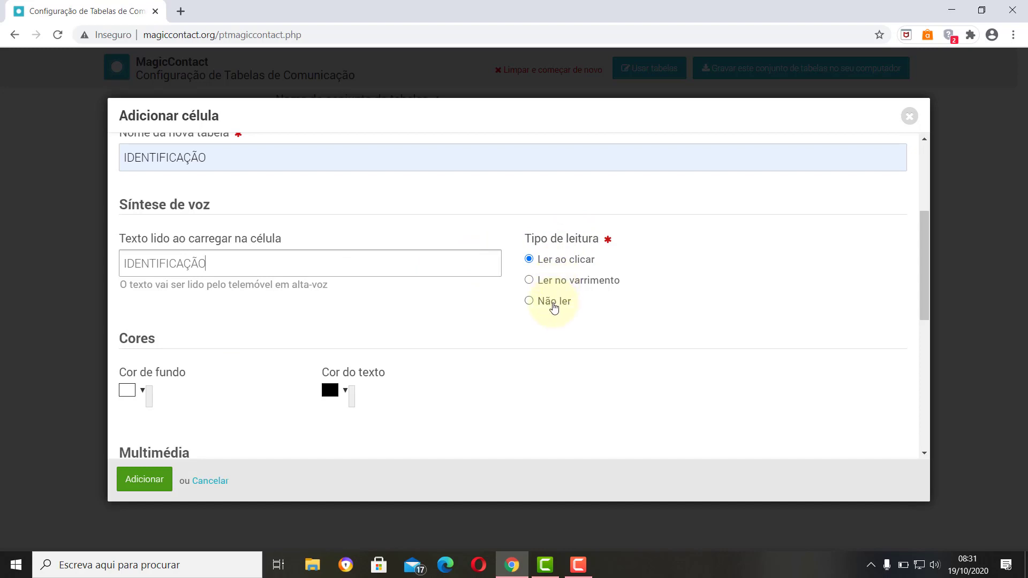
pyautogui.scroll(-1, 411, 348)
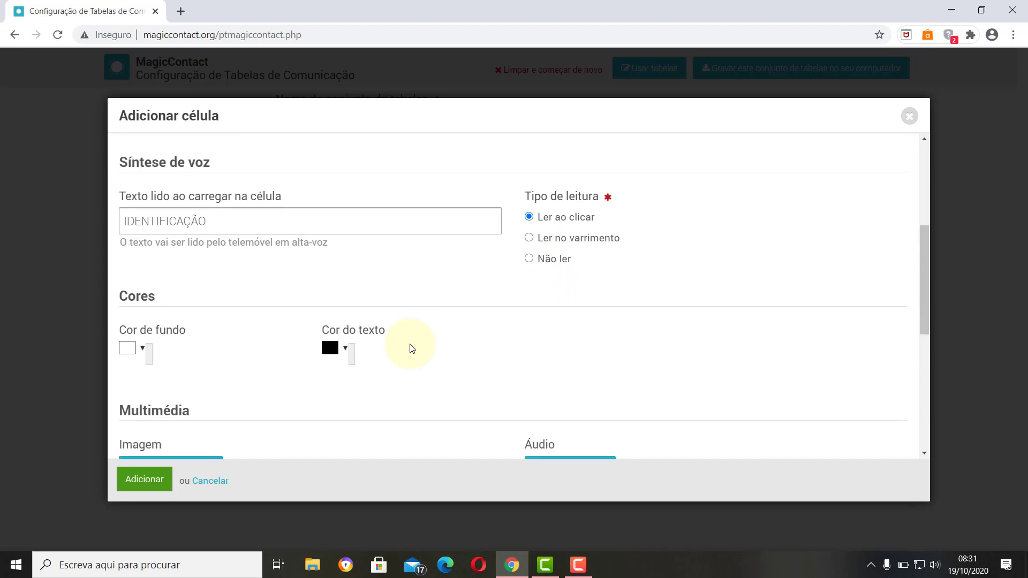
pyautogui.scroll(-2, 412, 349)
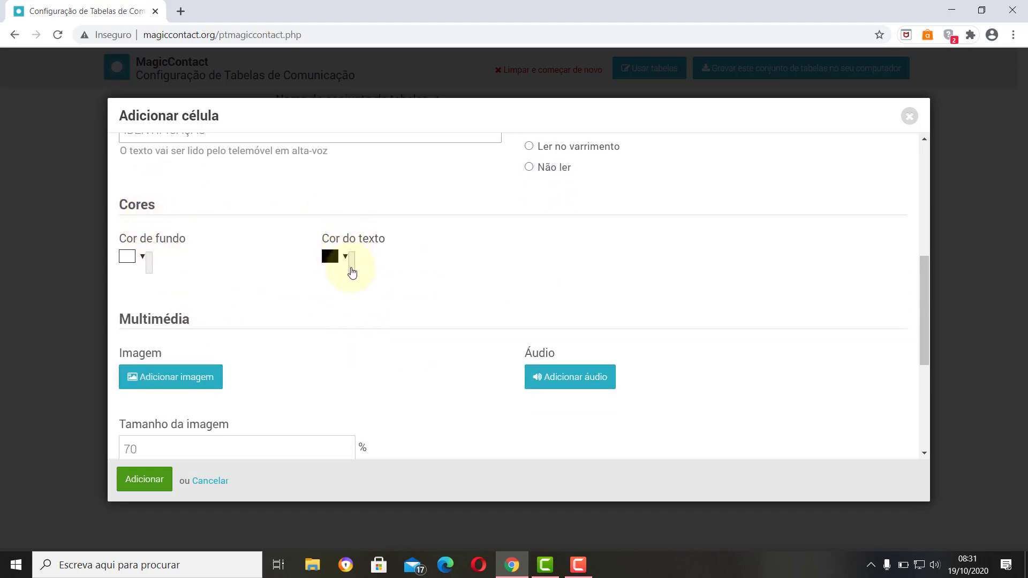
pyautogui.scroll(-1, 318, 275)
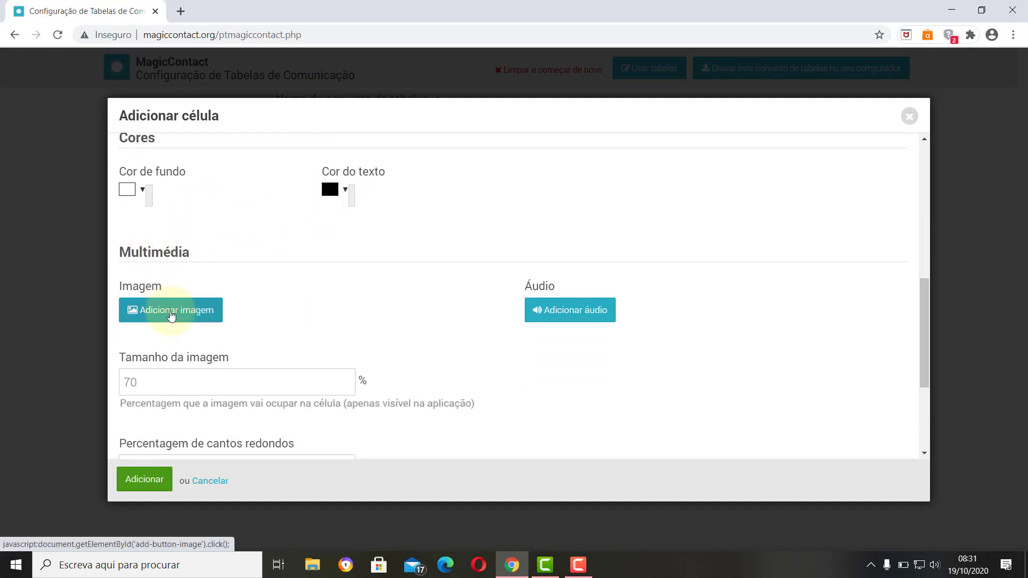
# Add the eu pictogram from the arasaac PT_Pictogramas_Coloridos folder on DATA (D:) as the cell's image
pyautogui.click(172, 315)
pyautogui.click(172, 315)
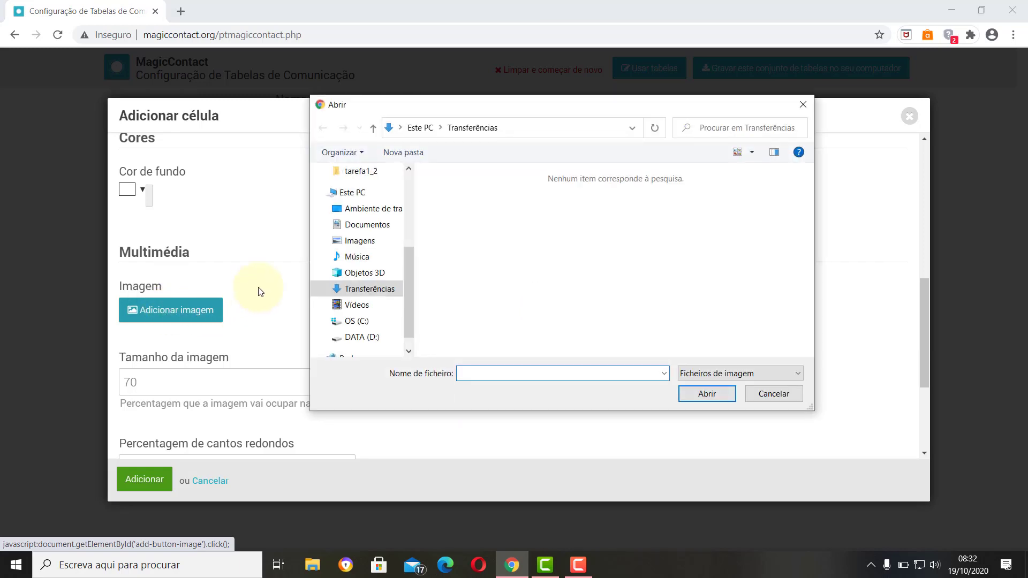
pyautogui.click(367, 338)
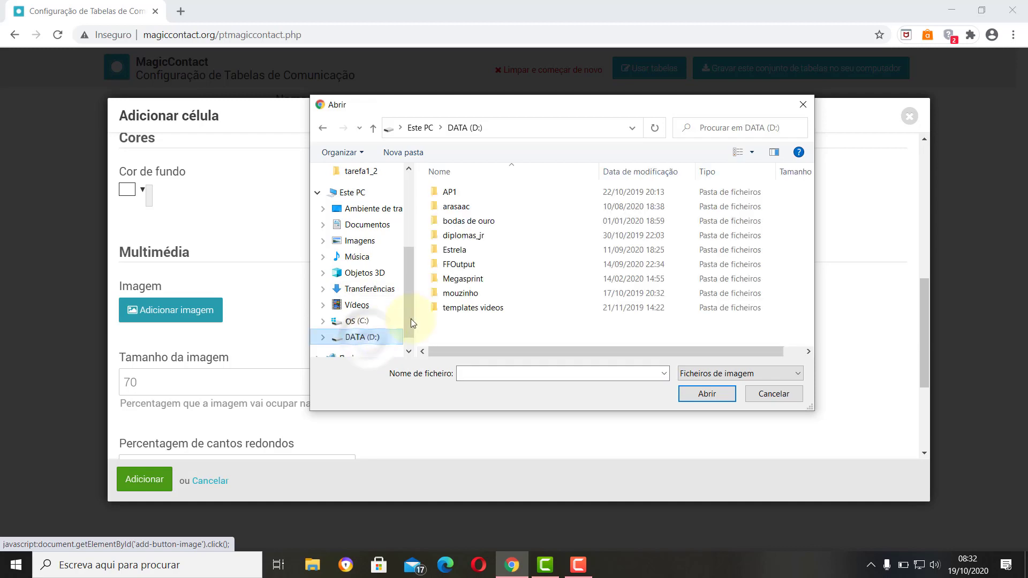
pyautogui.doubleClick(473, 206)
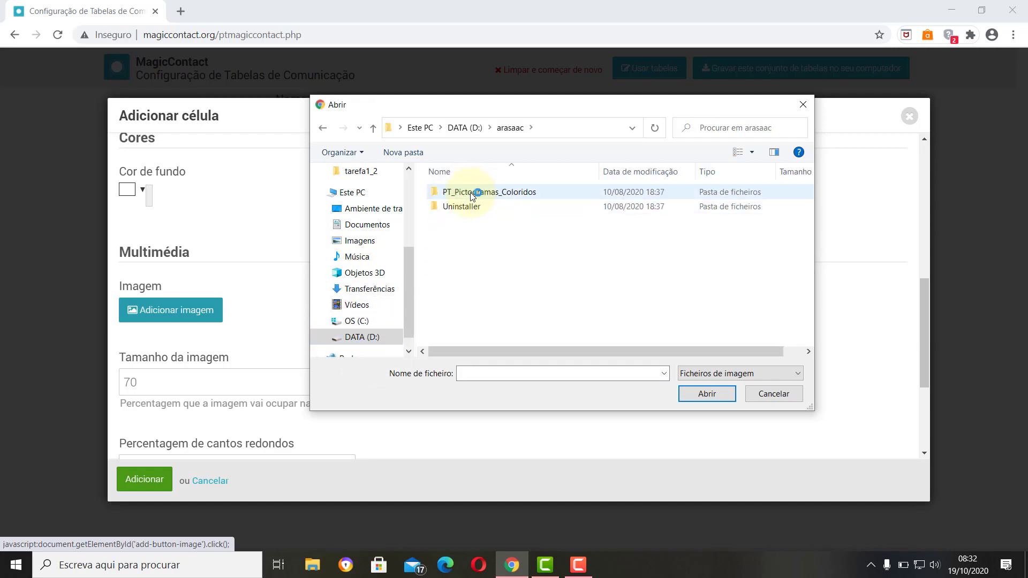
pyautogui.doubleClick(473, 191)
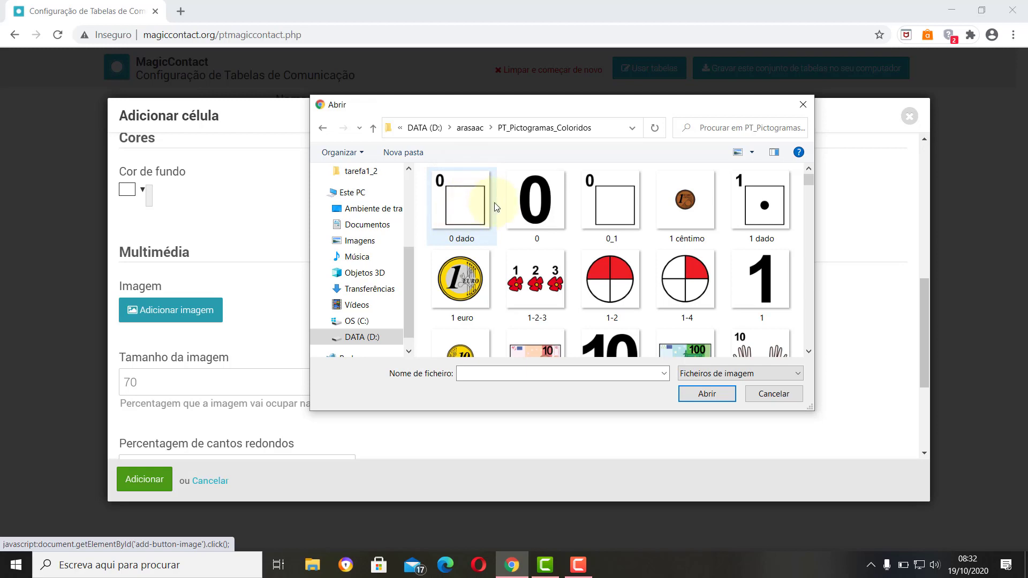
pyautogui.click(546, 194)
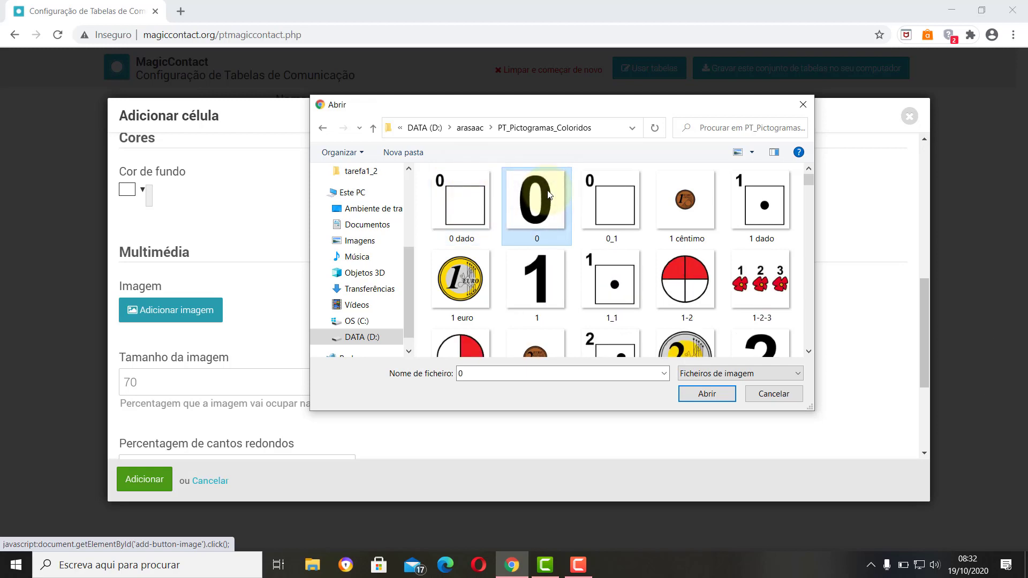
pyautogui.write('eu quero')
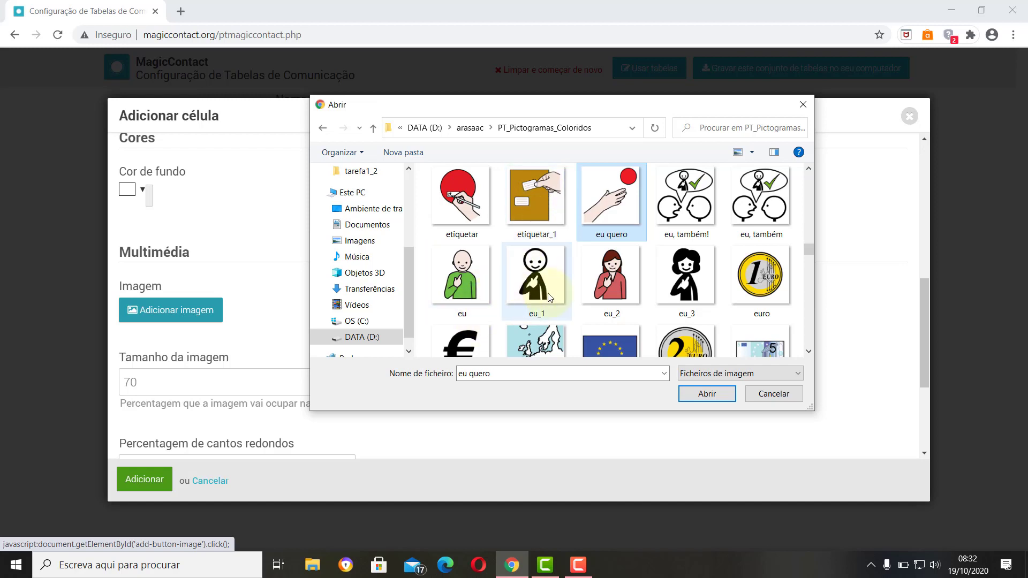
pyautogui.doubleClick(457, 290)
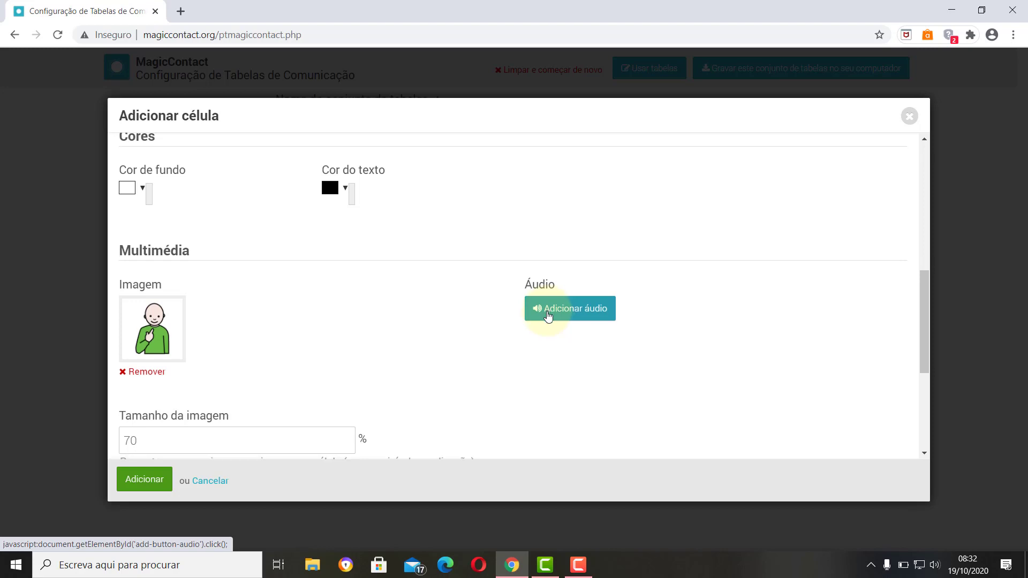
# Add the IDENTIFICAÇÃO cell to the Menu Principal table with 70% image size, 10% rounded corners and 1x length
pyautogui.scroll(-3, 549, 317)
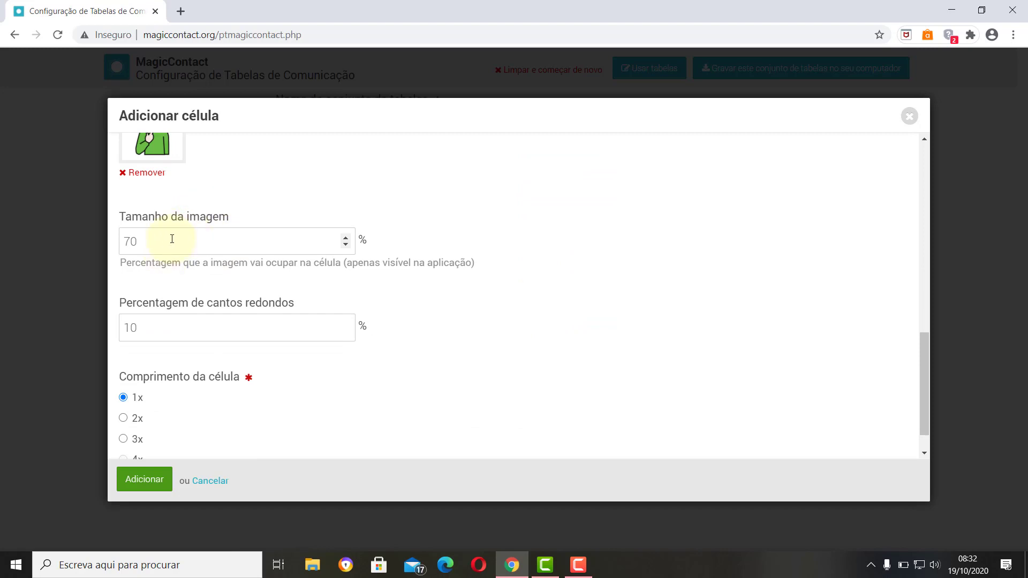
pyautogui.scroll(-1, 167, 280)
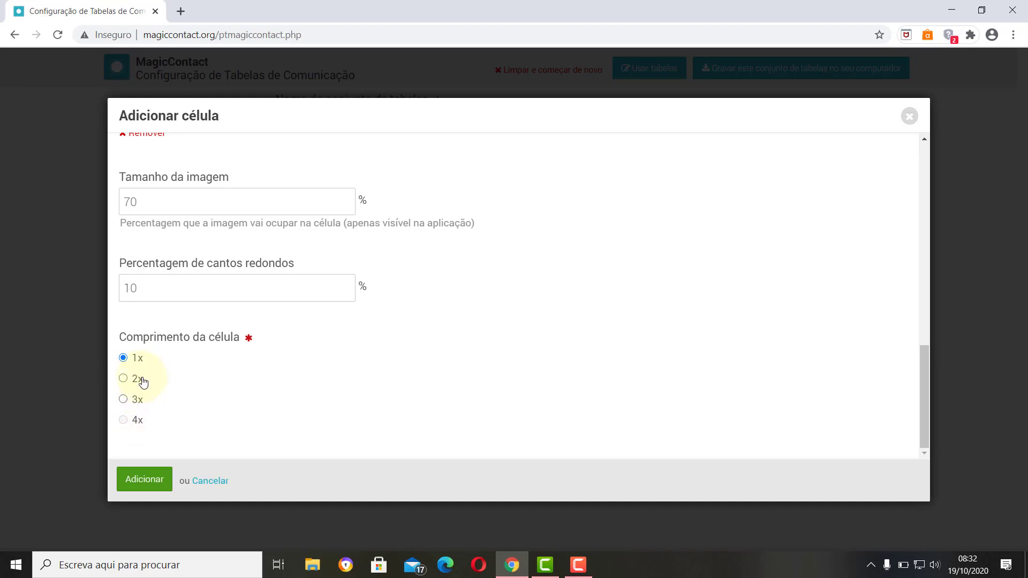
pyautogui.click(141, 482)
pyautogui.moveTo(546, 300)
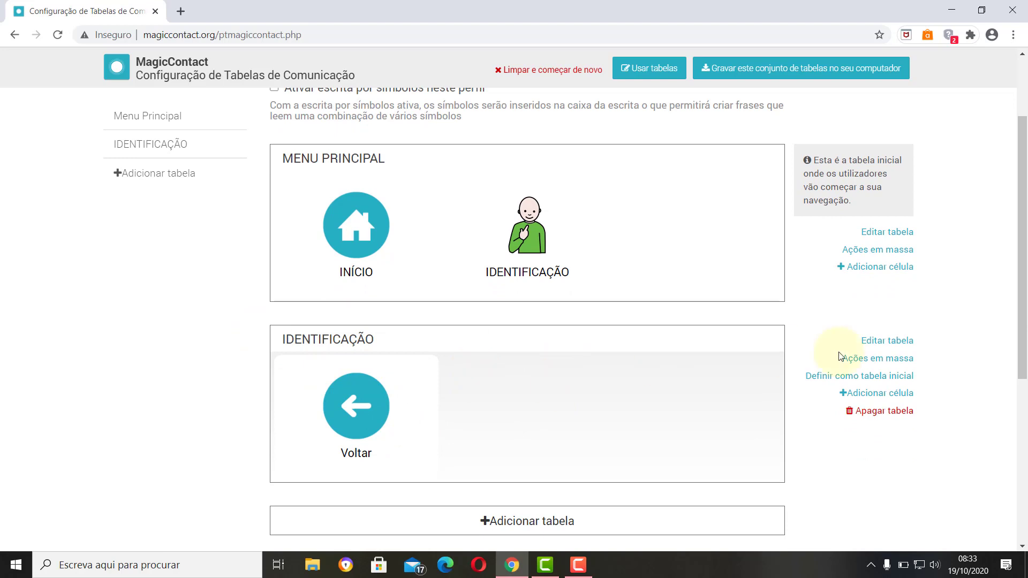
# Start a new cell in the IDENTIFICAÇÃO table with the person's first name as its visible text
pyautogui.scroll(-1, 665, 395)
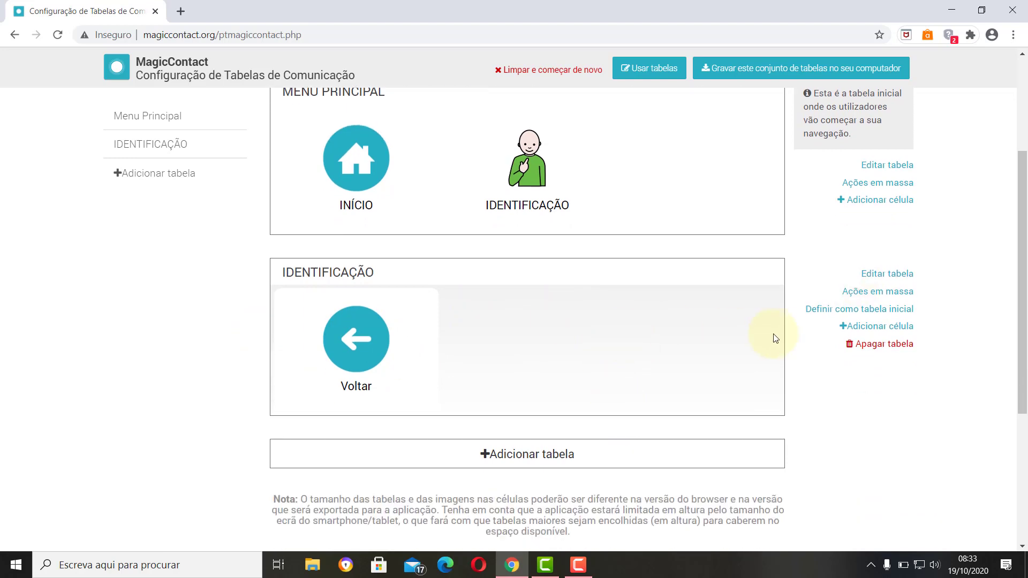
pyautogui.click(864, 328)
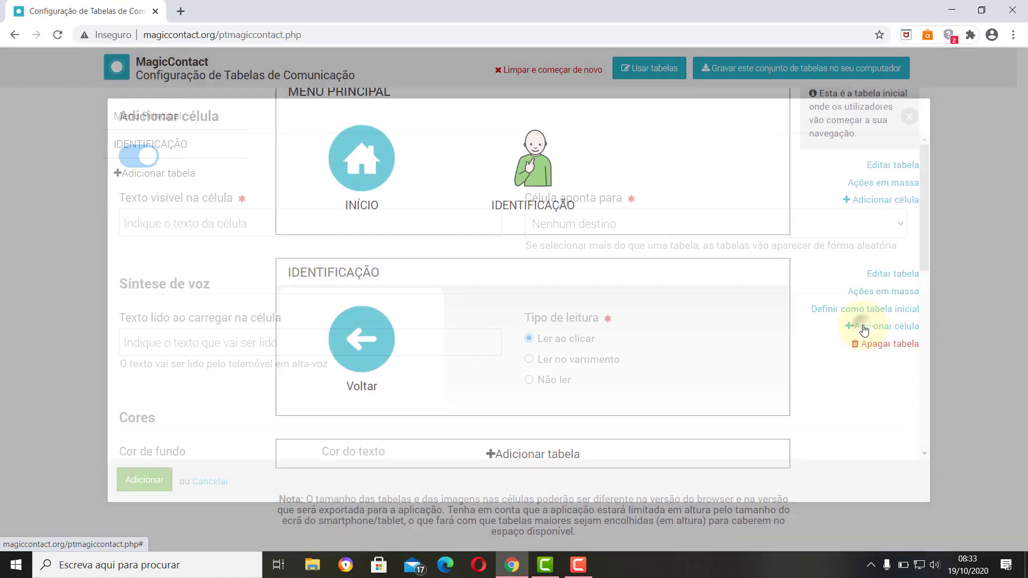
pyautogui.click(303, 223)
pyautogui.write('MIGUEL')
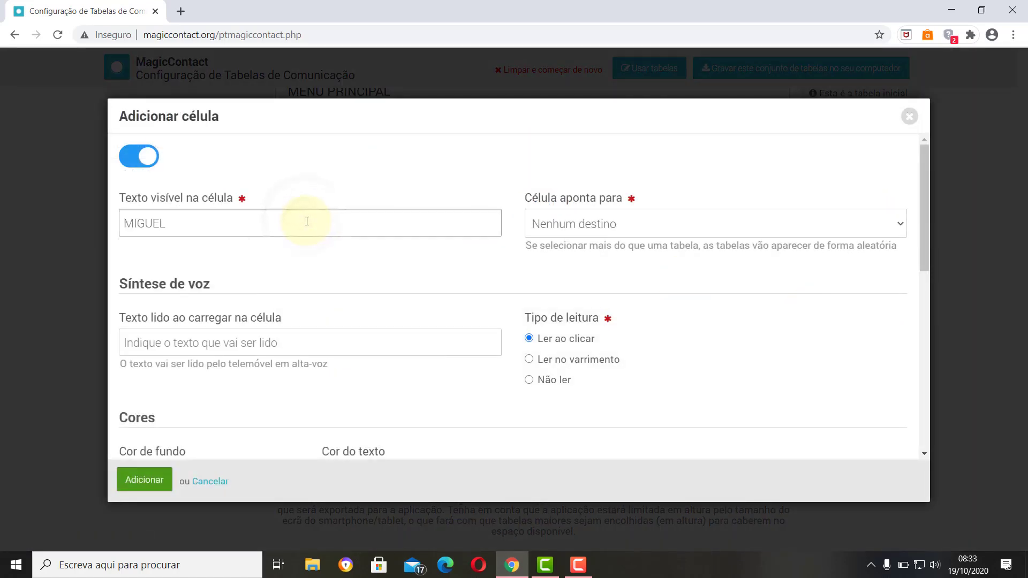
# Keep Nenhum destino as the cell's target and put EU SOU before the first name in its spoken text
pyautogui.click(593, 225)
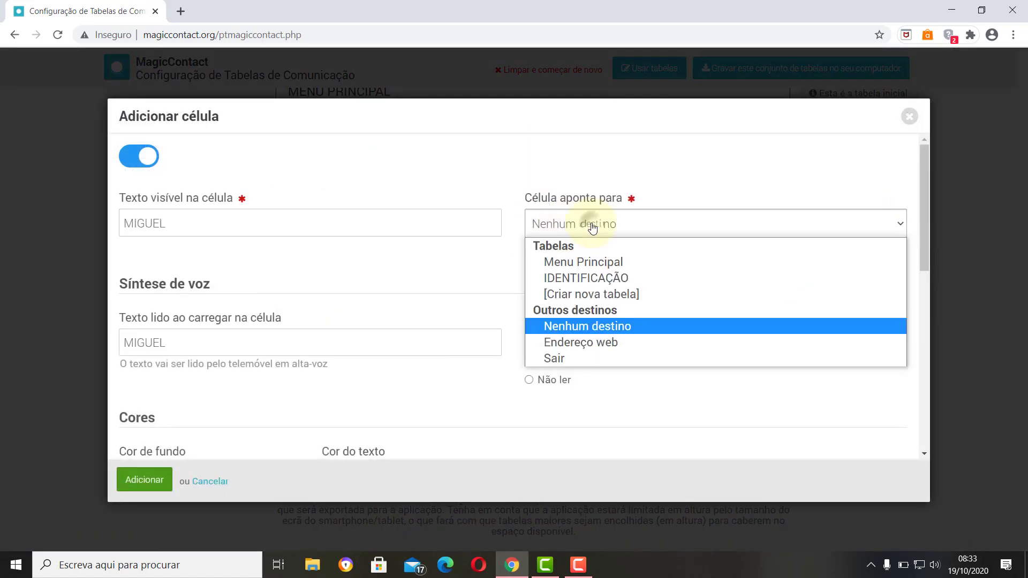
pyautogui.click(587, 326)
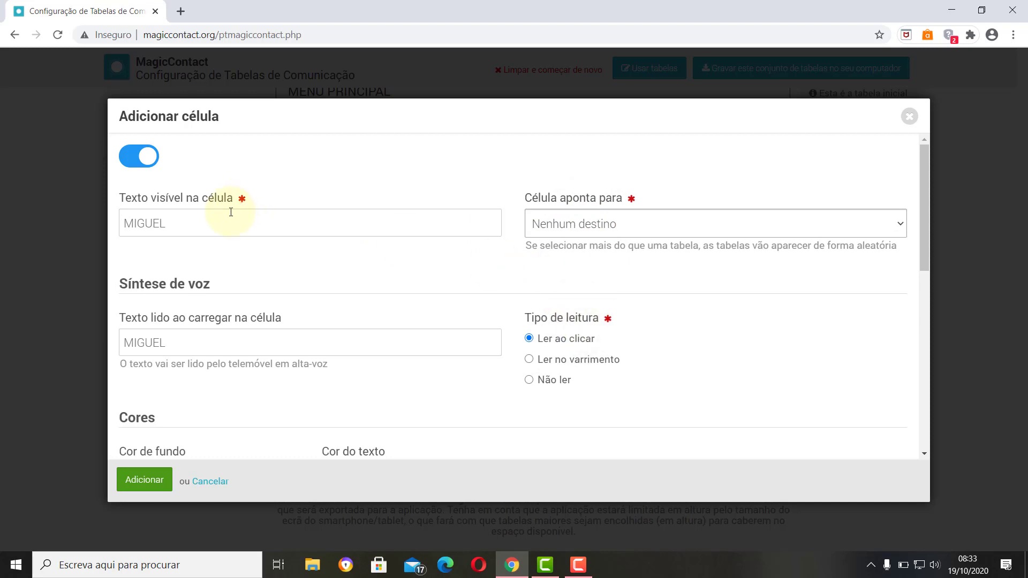
pyautogui.click(125, 343)
pyautogui.write('EU SOU')
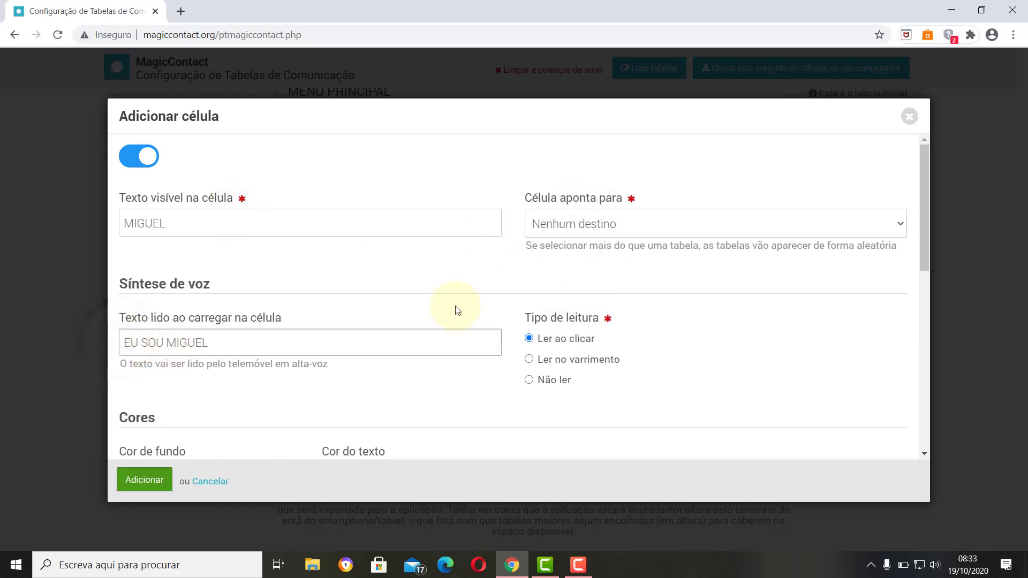
# Look in PT_Pictogramas_Coloridos for the name cell's image and add the cell to the IDENTIFICAÇÃO table at 1x length
pyautogui.scroll(-3, 458, 310)
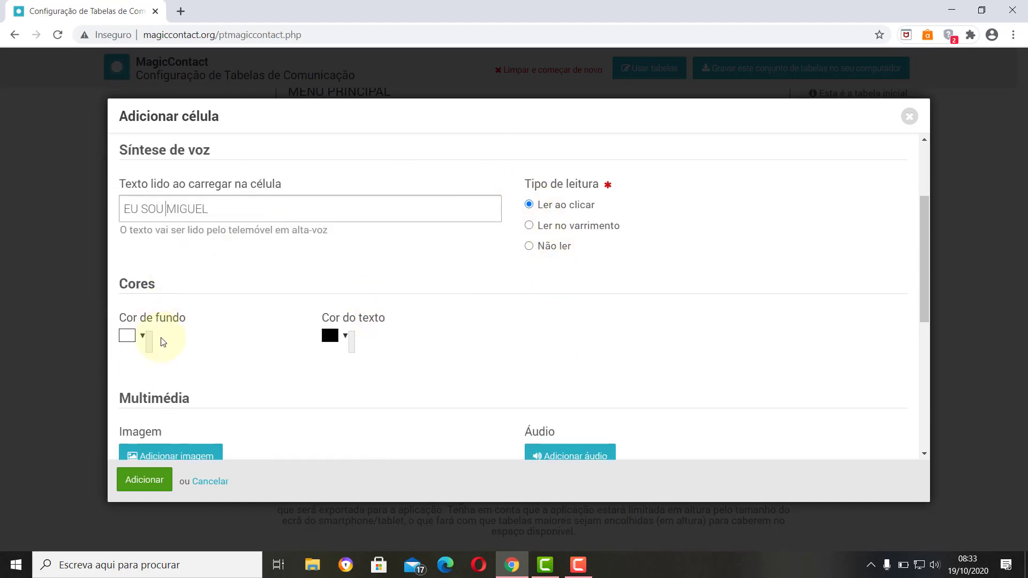
pyautogui.scroll(-4, 161, 341)
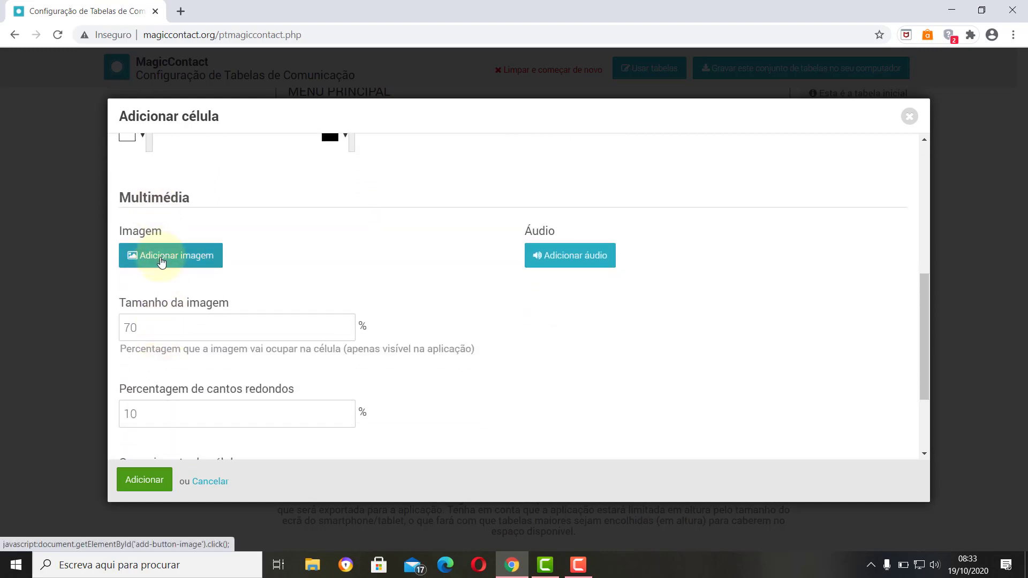
pyautogui.click(162, 262)
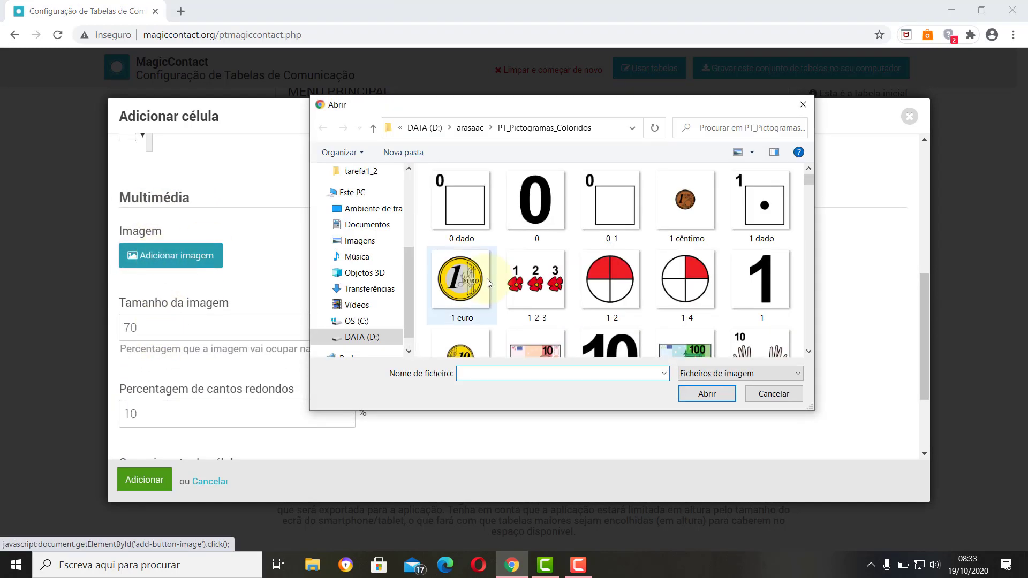
pyautogui.click(535, 223)
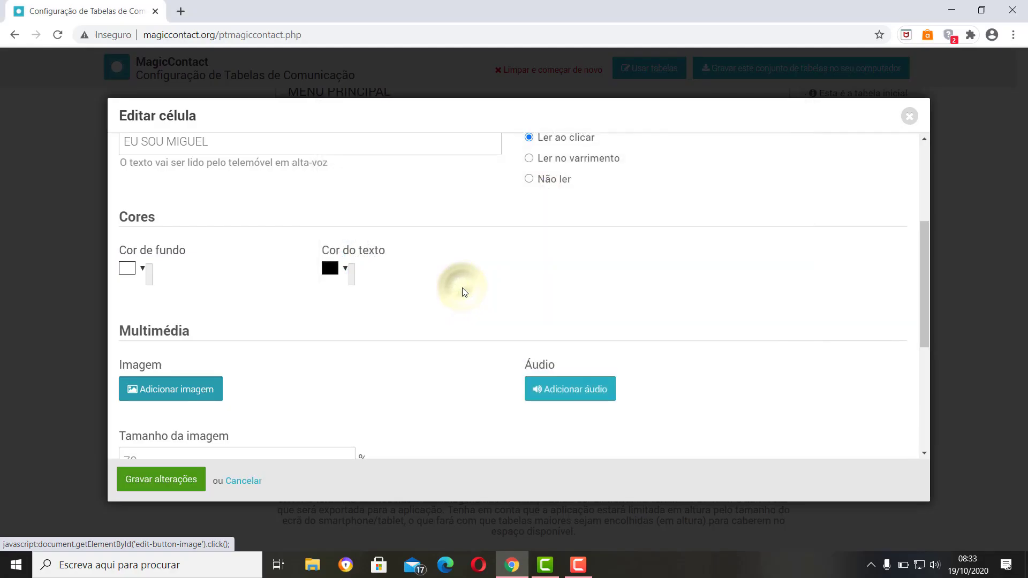
pyautogui.scroll(-1, 345, 372)
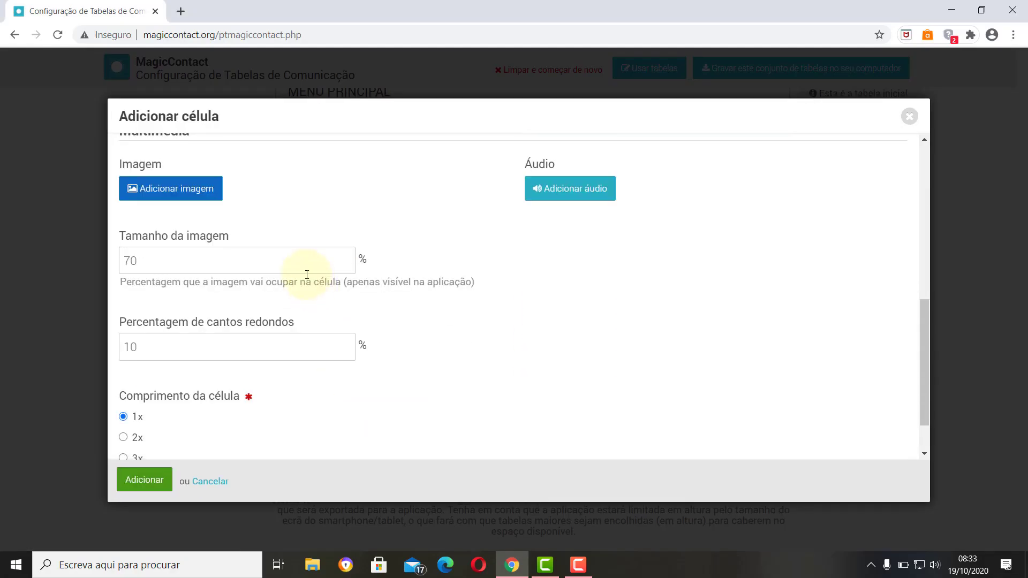
pyautogui.scroll(-1, 307, 275)
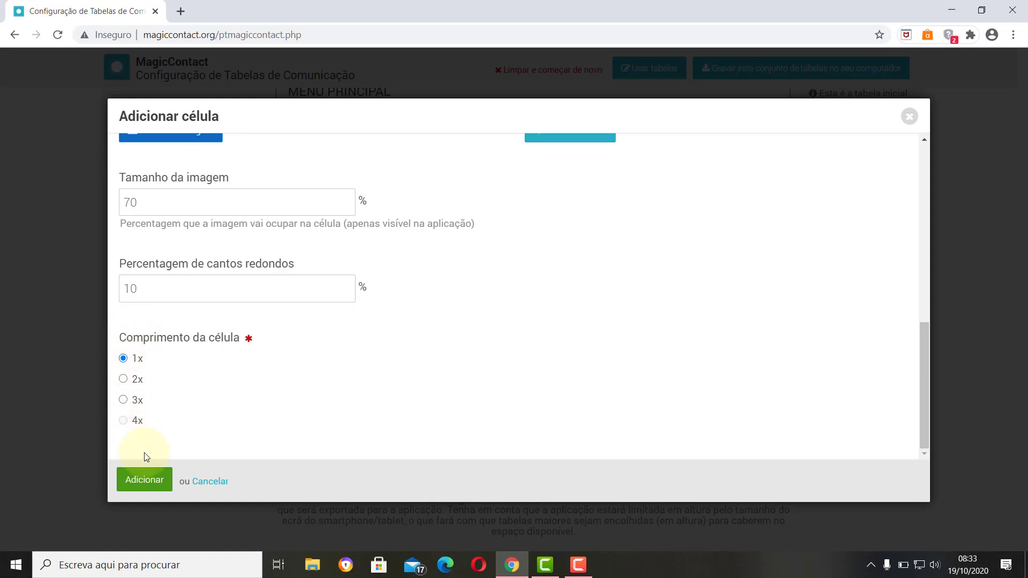
pyautogui.click(143, 482)
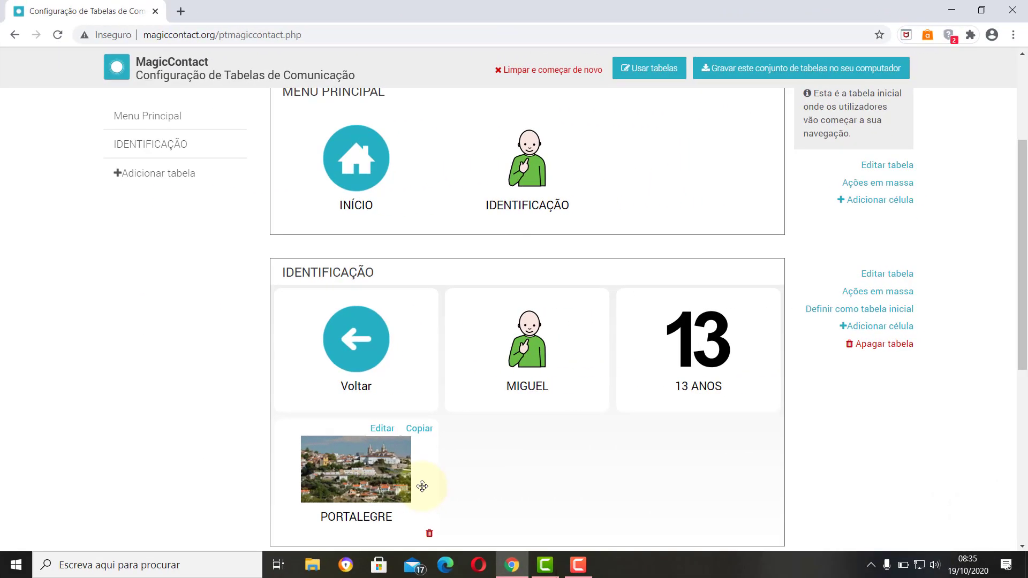
# Try to move the PORTALEGRE cell between the name cell and the 13 ANOS cell
pyautogui.scroll(-1, 423, 489)
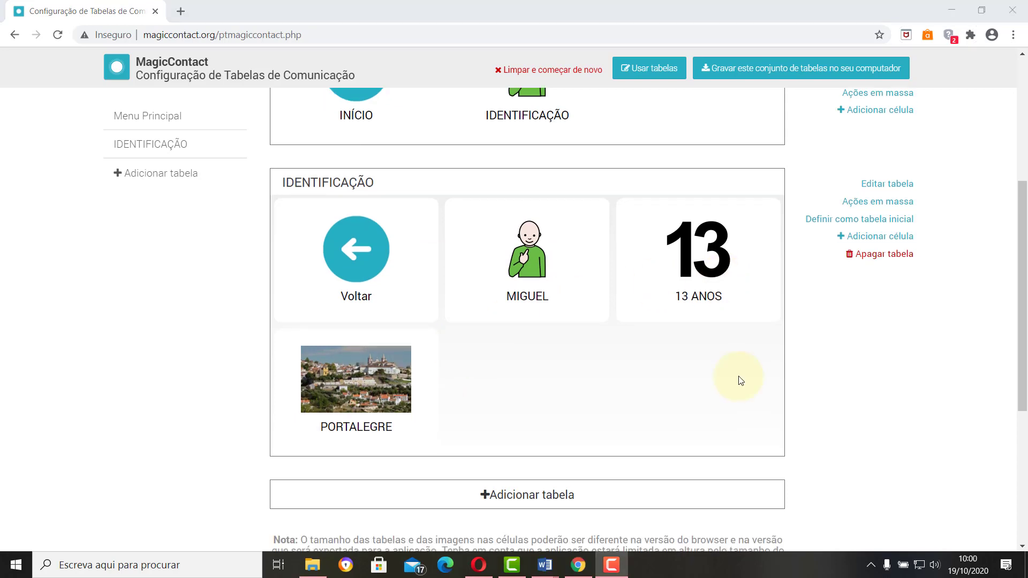
pyautogui.moveTo(359, 394); pyautogui.dragTo(625, 272)
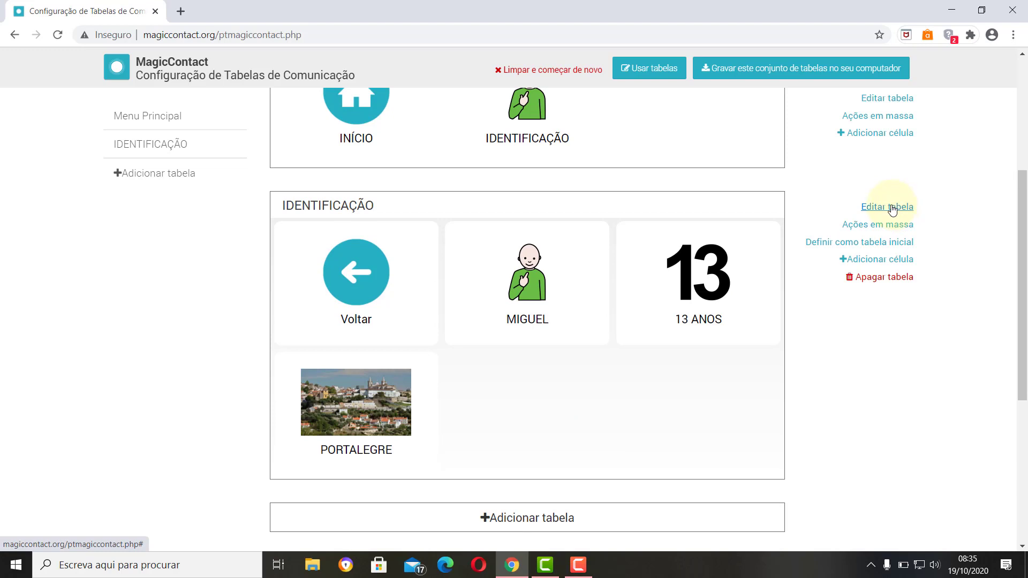
# Examine the IDENTIFICAÇÃO table's name, items per row, background colour, opening phrase, random order and audio settings without saving
pyautogui.click(892, 210)
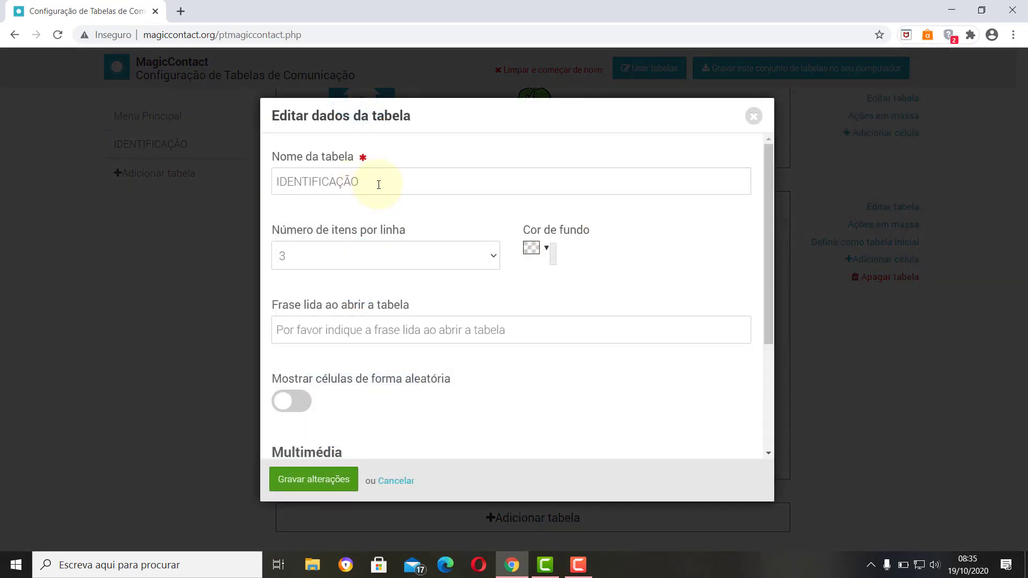
pyautogui.click(337, 261)
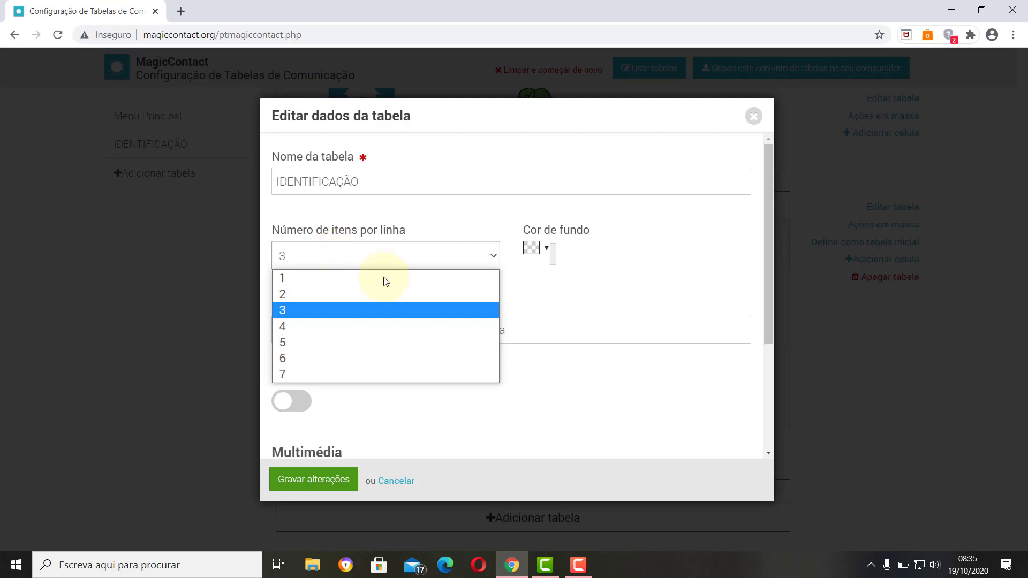
pyautogui.click(528, 272)
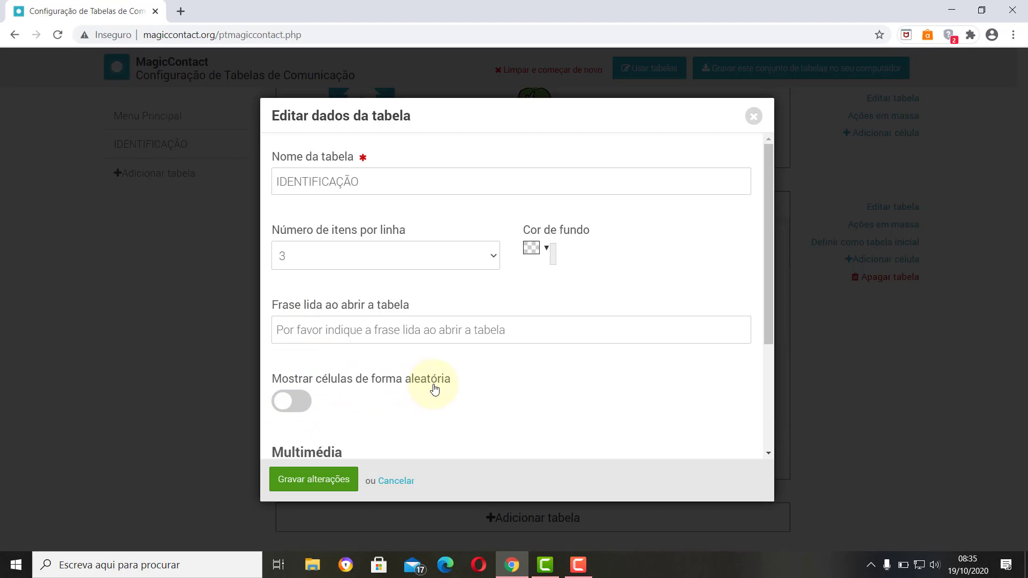
pyautogui.scroll(-3, 434, 391)
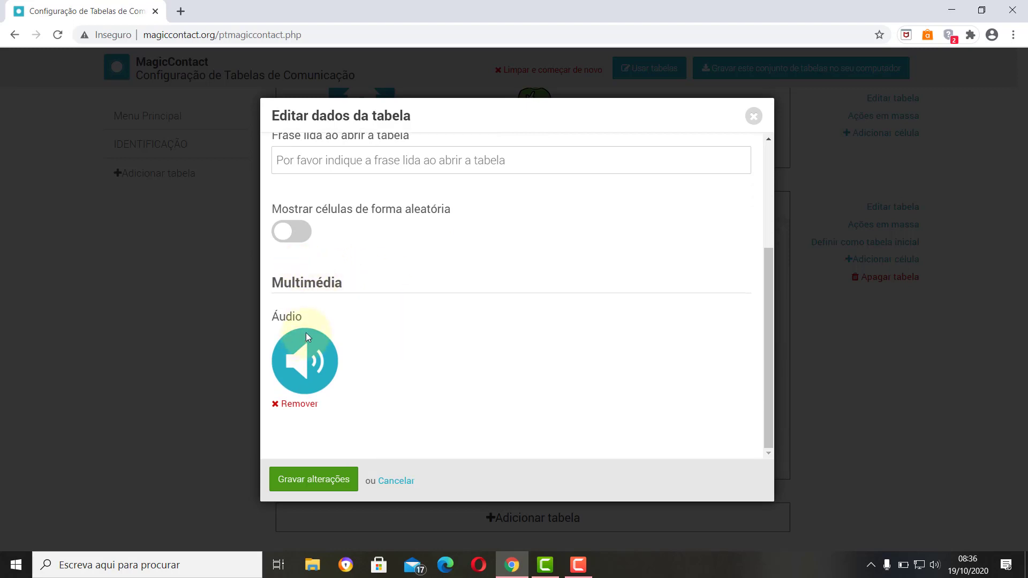
pyautogui.click(397, 481)
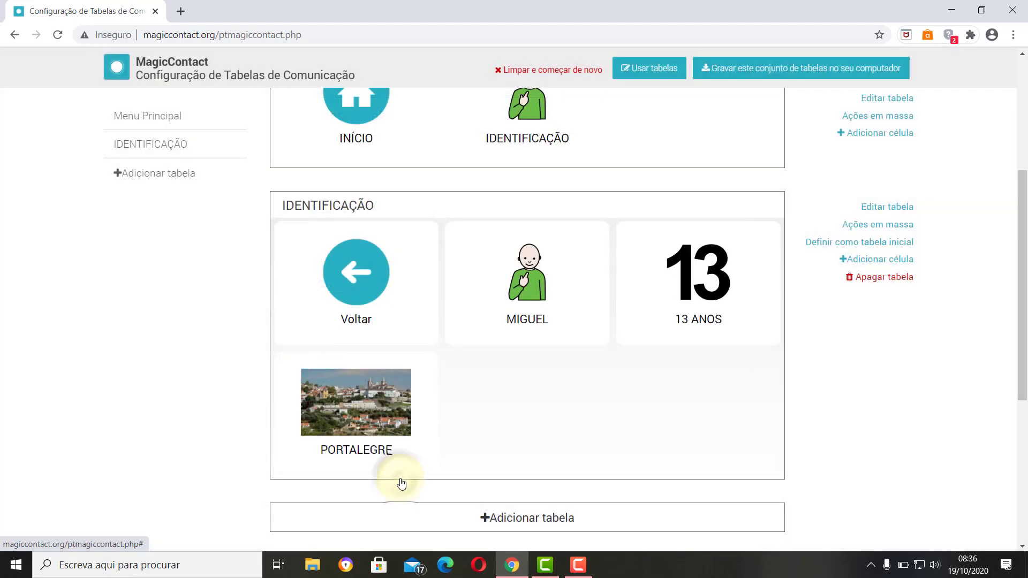
# Apply white background, black text, 70% image size, 10% rounded corners and 1x length to all cells of the IDENTIFICAÇÃO table
pyautogui.click(883, 225)
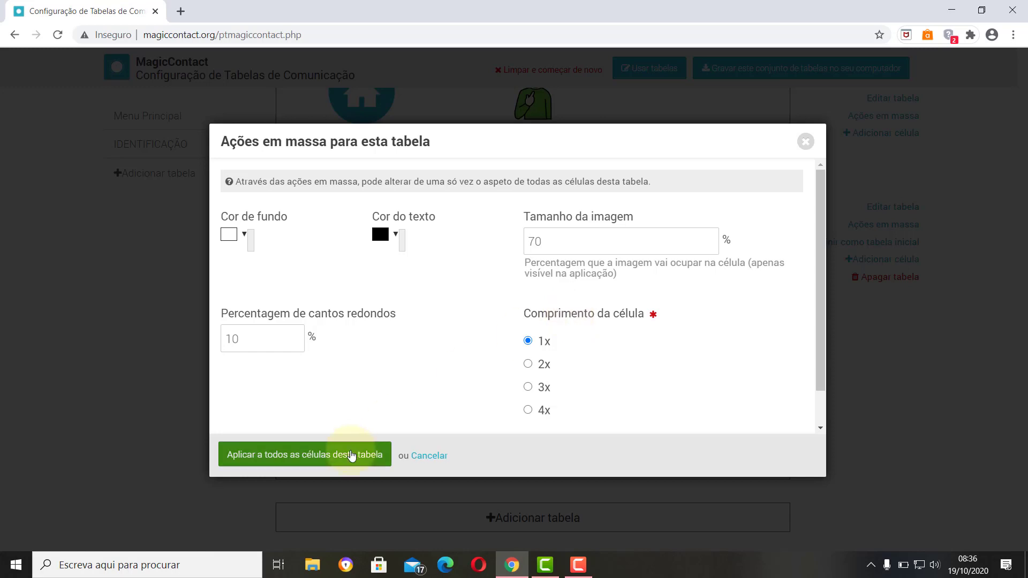
pyautogui.click(352, 456)
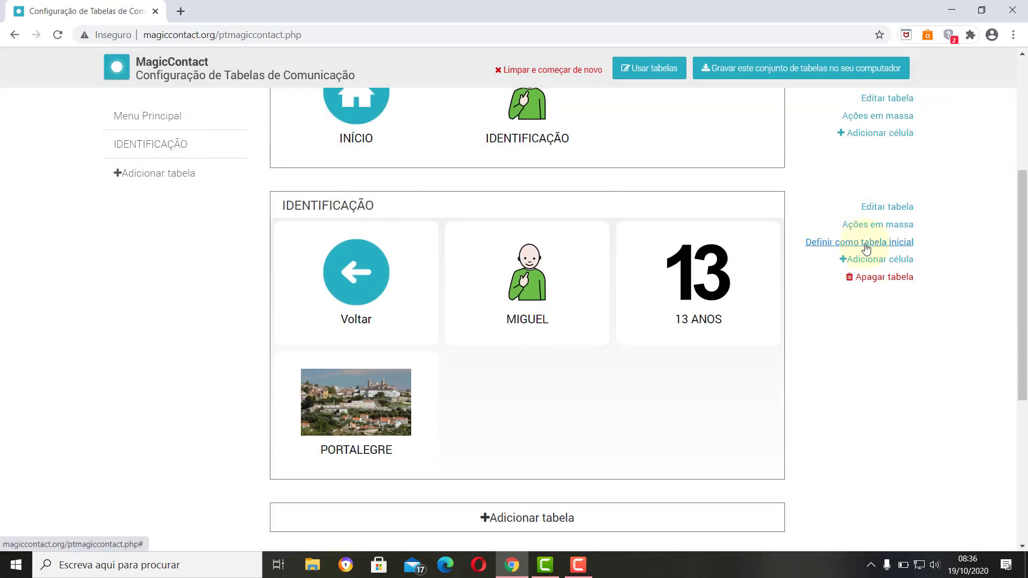
pyautogui.scroll(3, 542, 381)
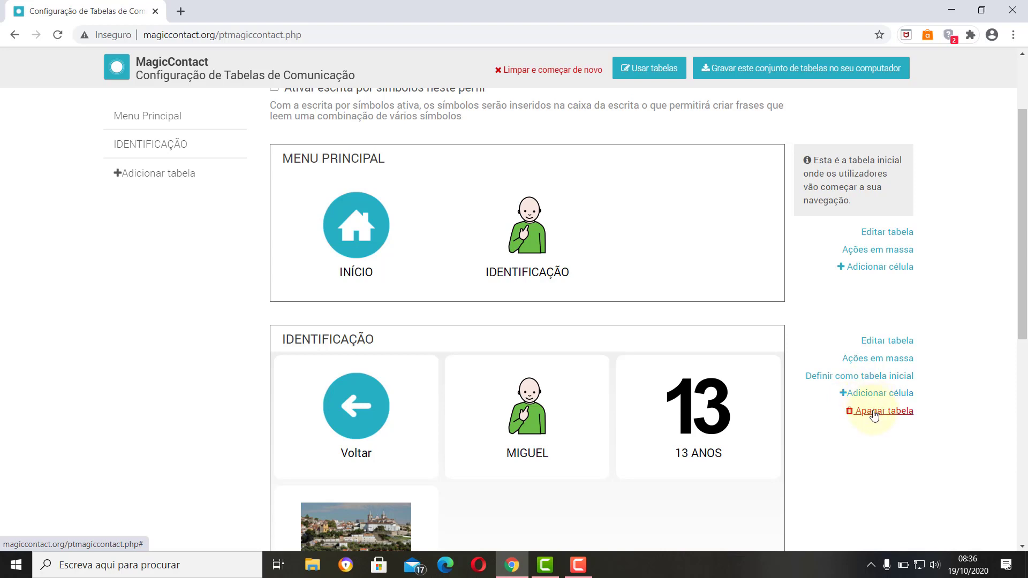
pyautogui.scroll(-2, 730, 446)
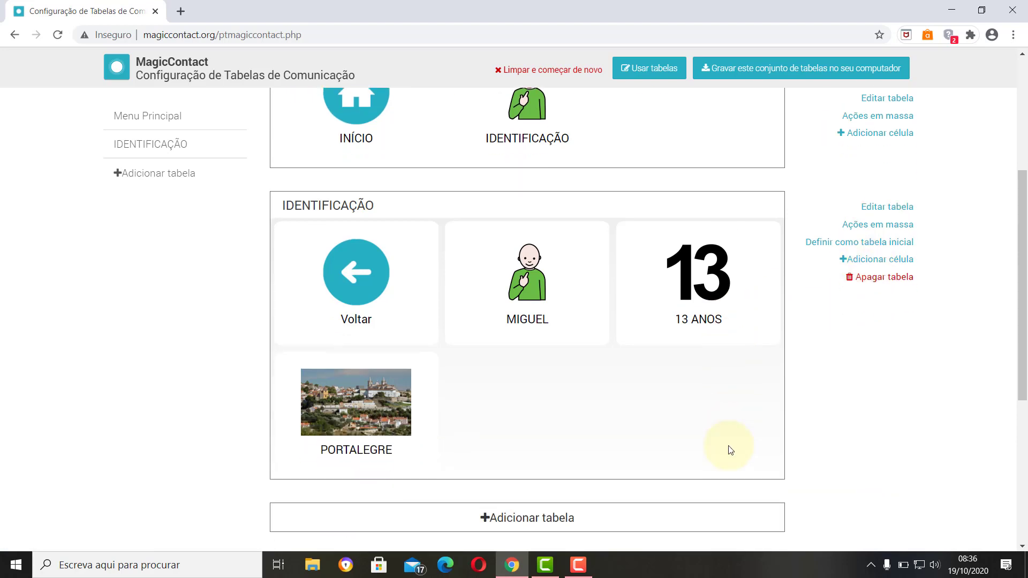
pyautogui.scroll(2, 730, 451)
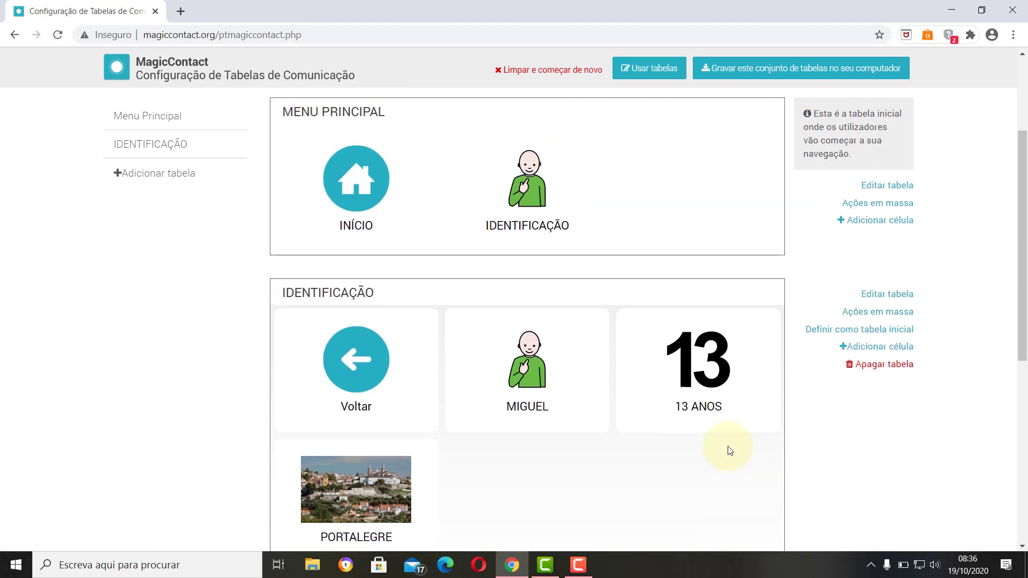
# Save the table set to the computer as tabela_exemplo.ptmc and dismiss the resulting messages
pyautogui.click(761, 71)
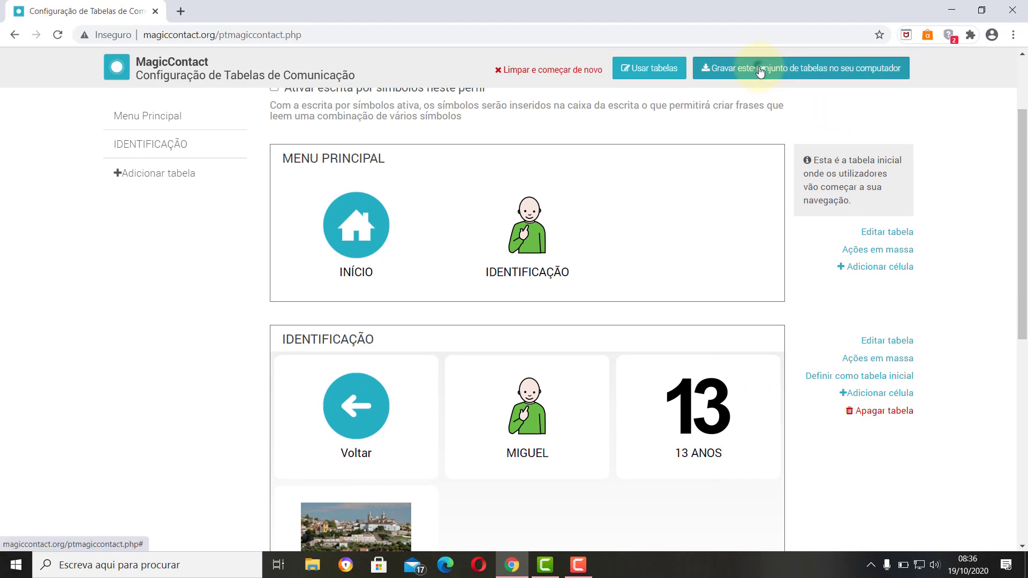
pyautogui.click(570, 107)
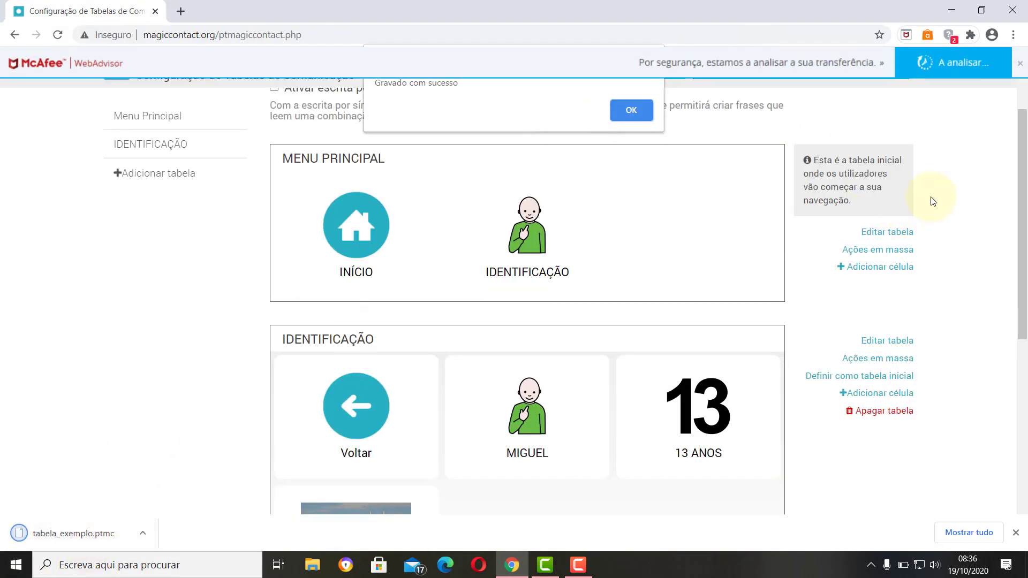
pyautogui.click(1020, 63)
# Leave the table editor for the MagicContact home page and load tabela_exemplo.ptmc from Transferências for use
pyautogui.click(159, 67)
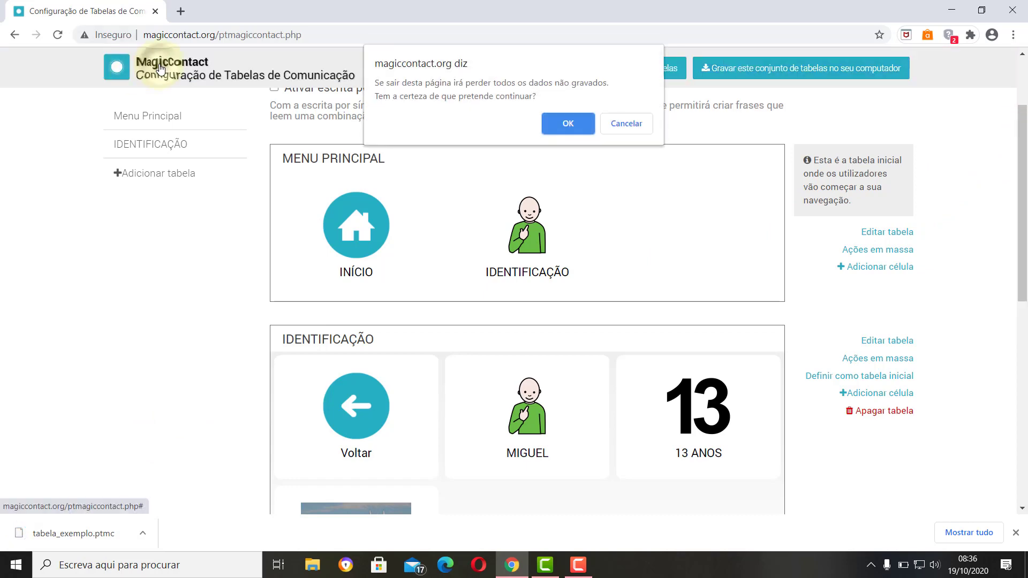
pyautogui.click(567, 125)
pyautogui.scroll(-15, 670, 292)
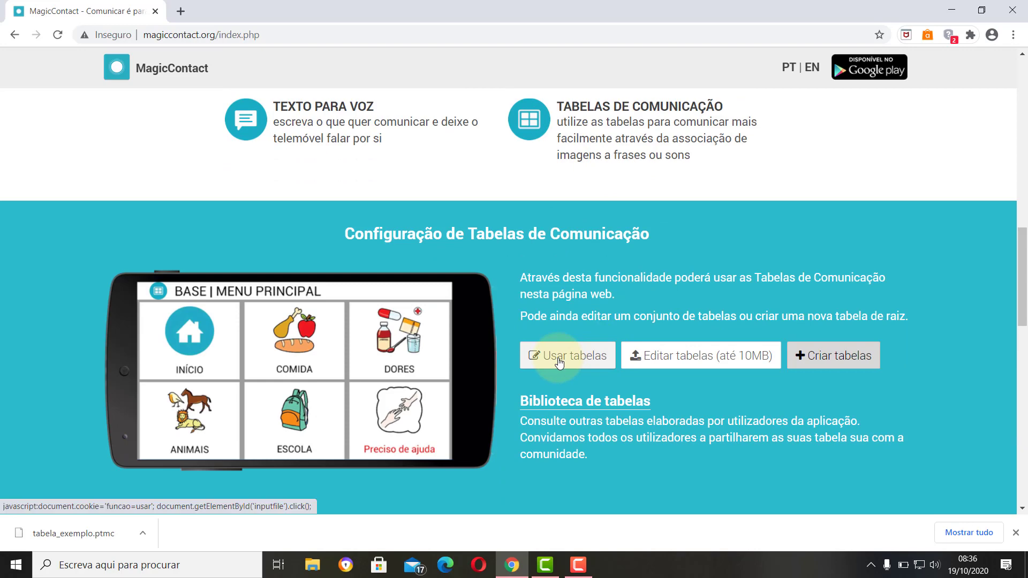
pyautogui.click(559, 359)
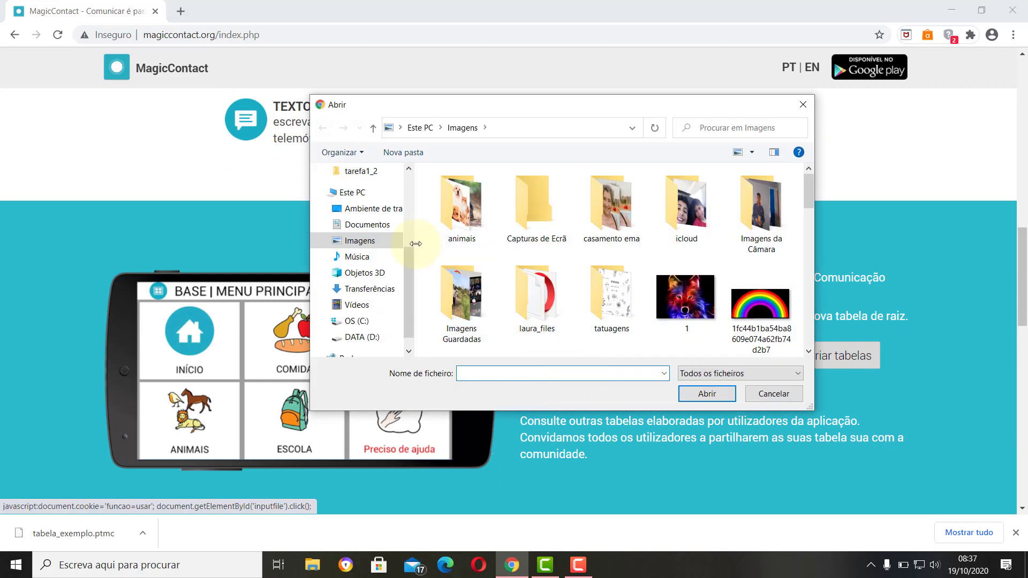
pyautogui.click(360, 292)
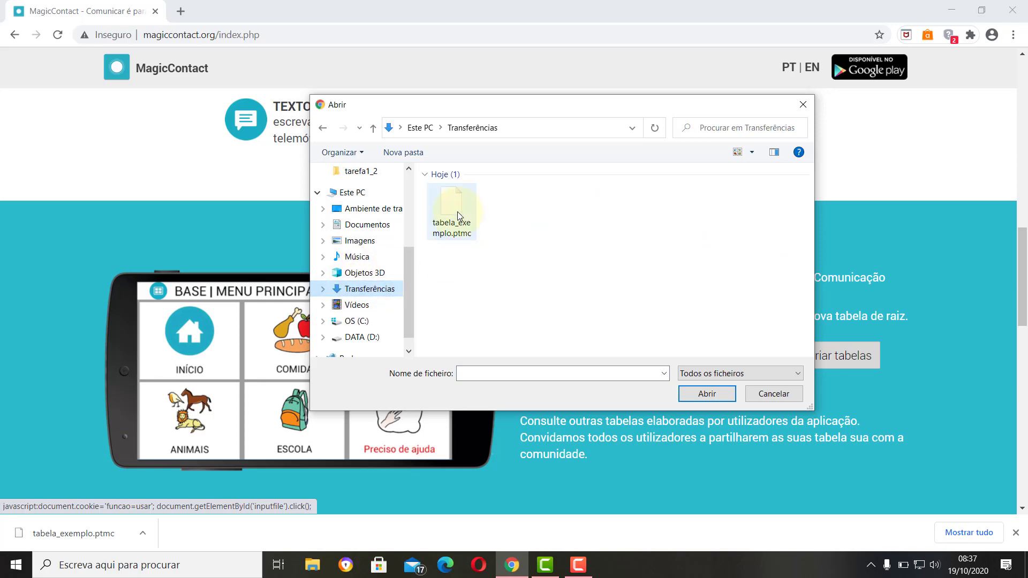
pyautogui.doubleClick(457, 211)
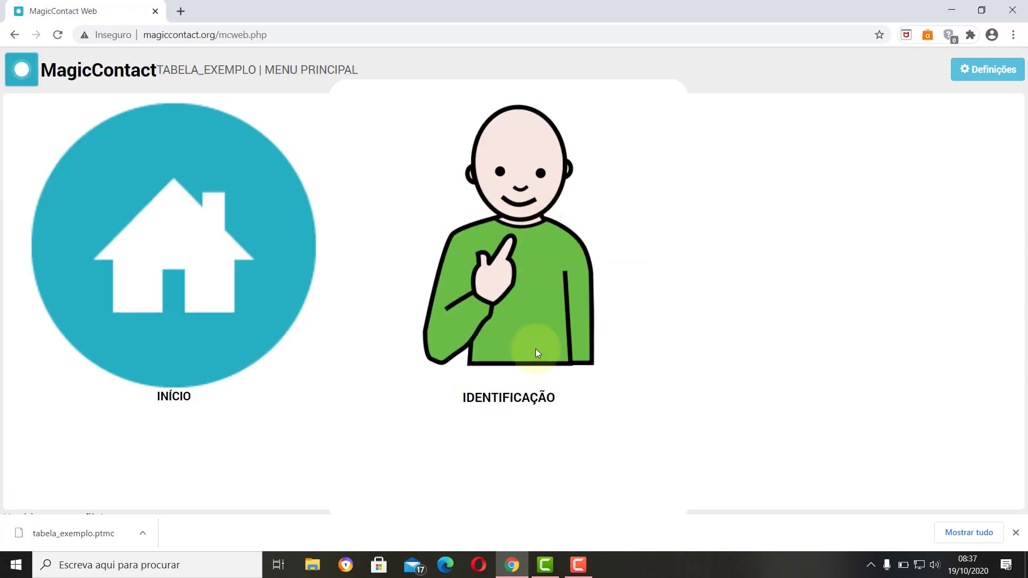
# Test the table set by opening the IDENTIFICAÇÃO table from Menu Principal and activating the 13 ANOS cell
pyautogui.click(545, 298)
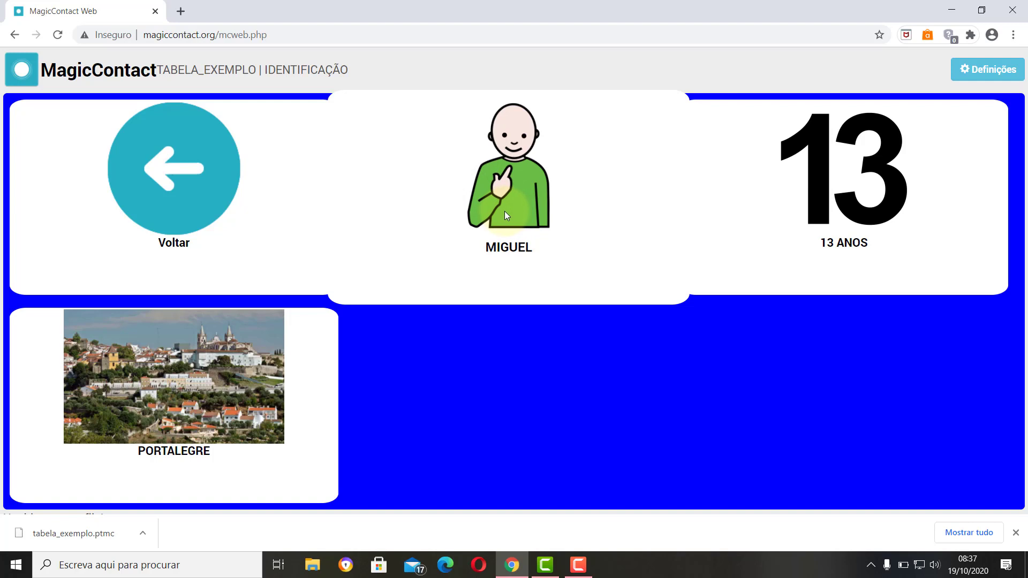
pyautogui.click(831, 192)
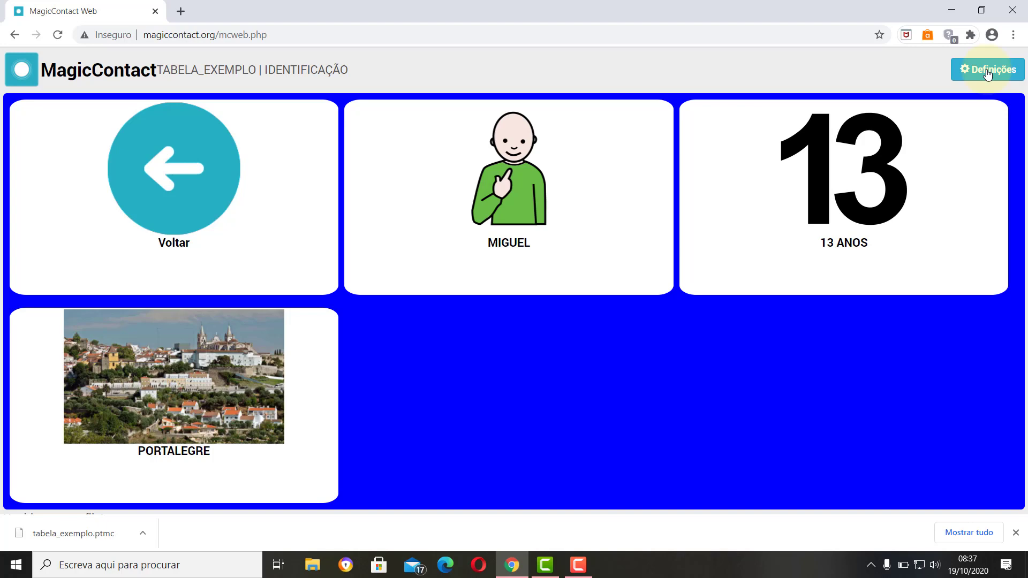
# Examine the usage settings, including the voice synthesis language options, interaction mode, table title and keyboard, without saving
pyautogui.click(988, 72)
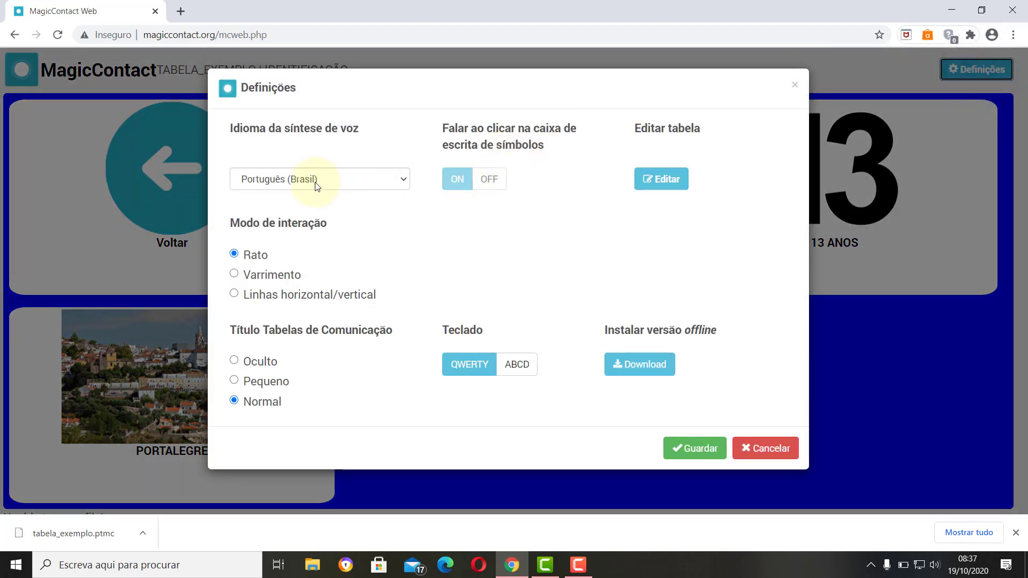
pyautogui.click(405, 185)
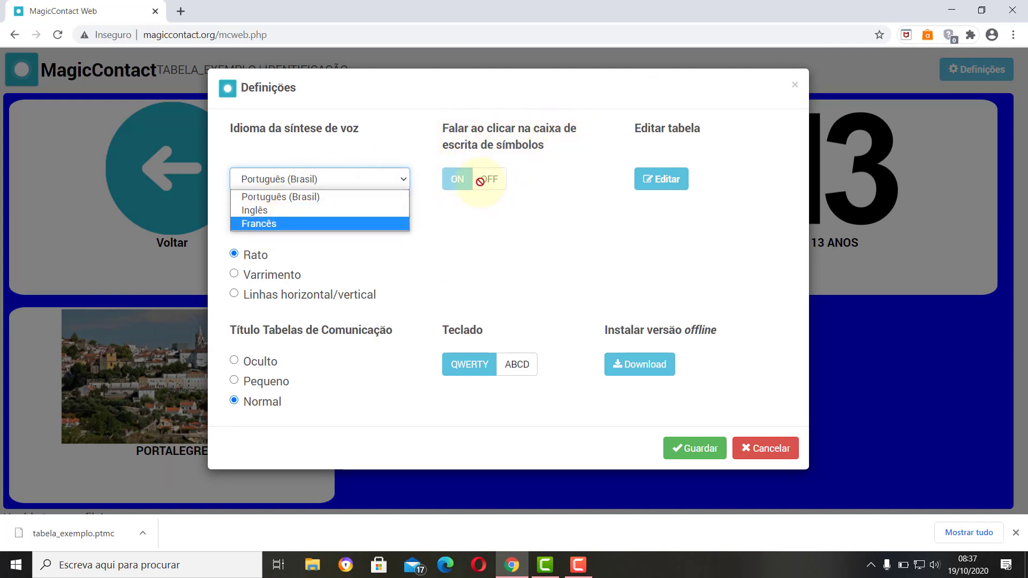
pyautogui.click(480, 221)
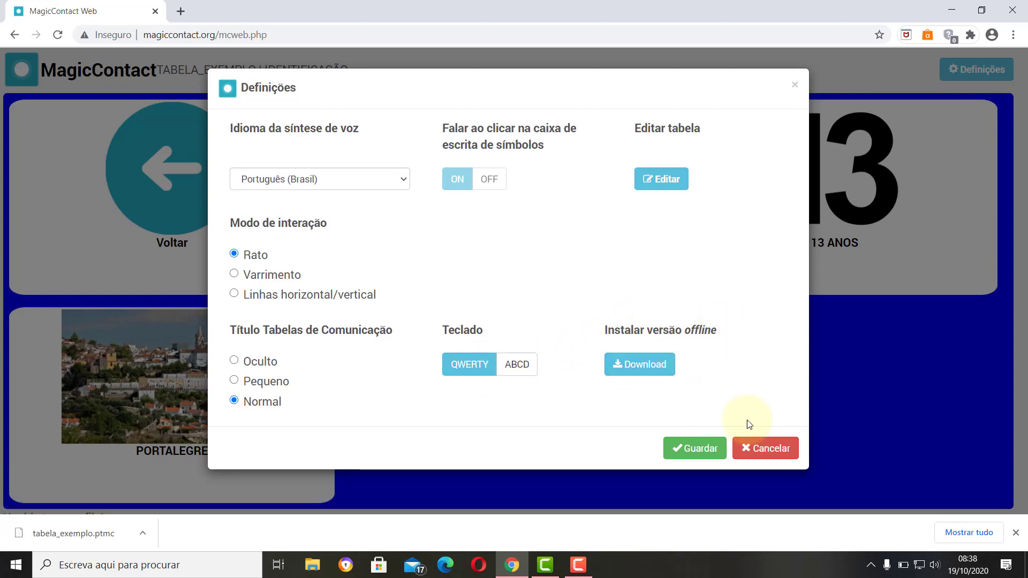
pyautogui.click(766, 450)
# Return to the MagicContact home page, load tabela_exemplo.ptmc for editing and look through its tables
pyautogui.click(14, 35)
pyautogui.click(15, 35)
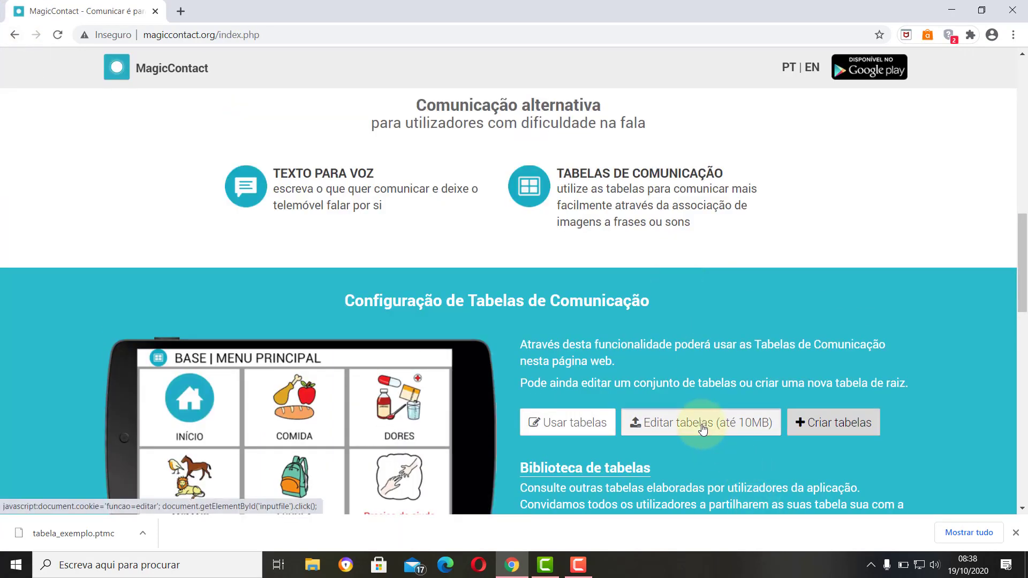
pyautogui.click(703, 428)
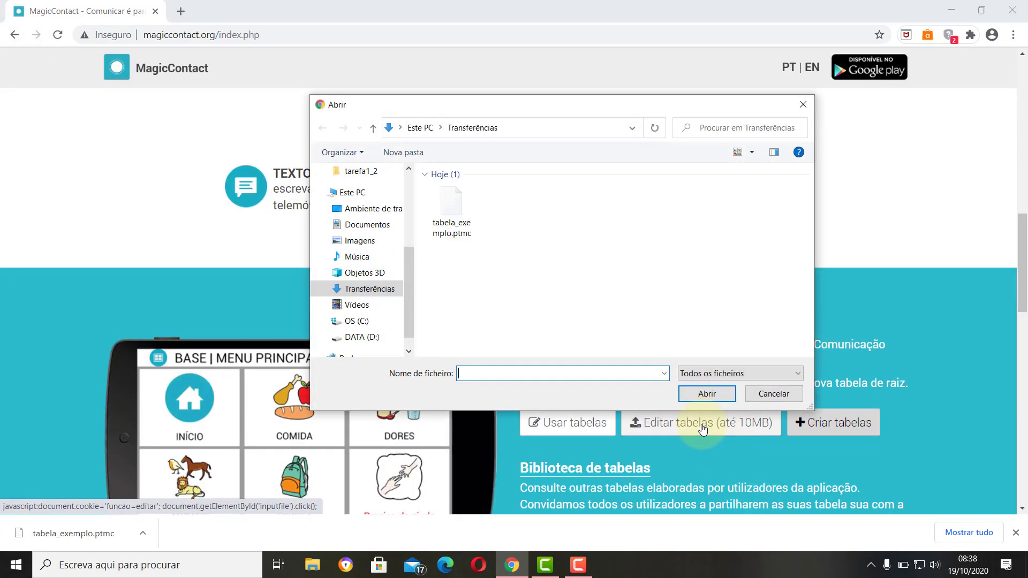
pyautogui.doubleClick(443, 210)
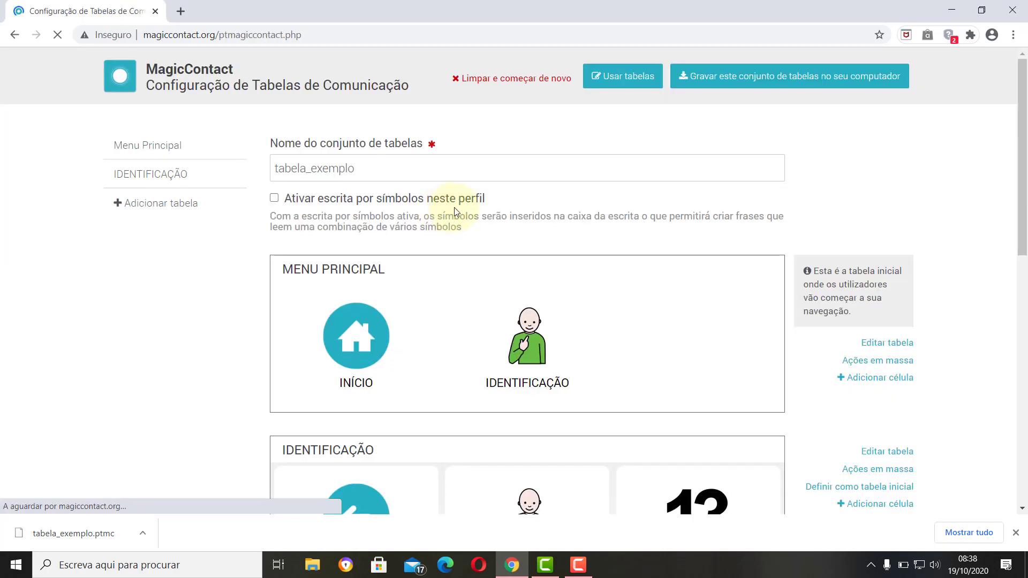
pyautogui.scroll(-1, 637, 286)
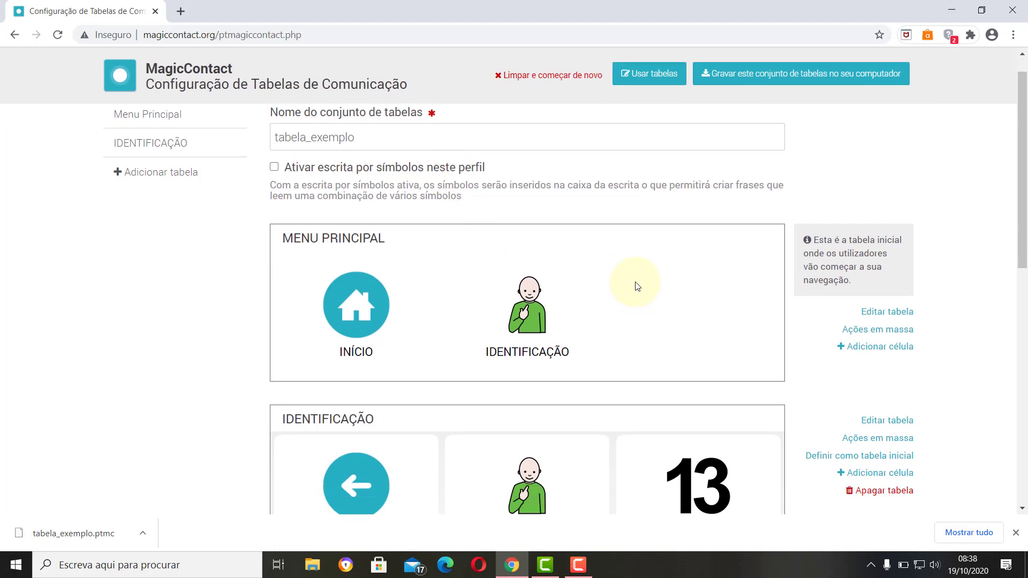
pyautogui.scroll(-8, 638, 286)
pyautogui.scroll(4, 636, 286)
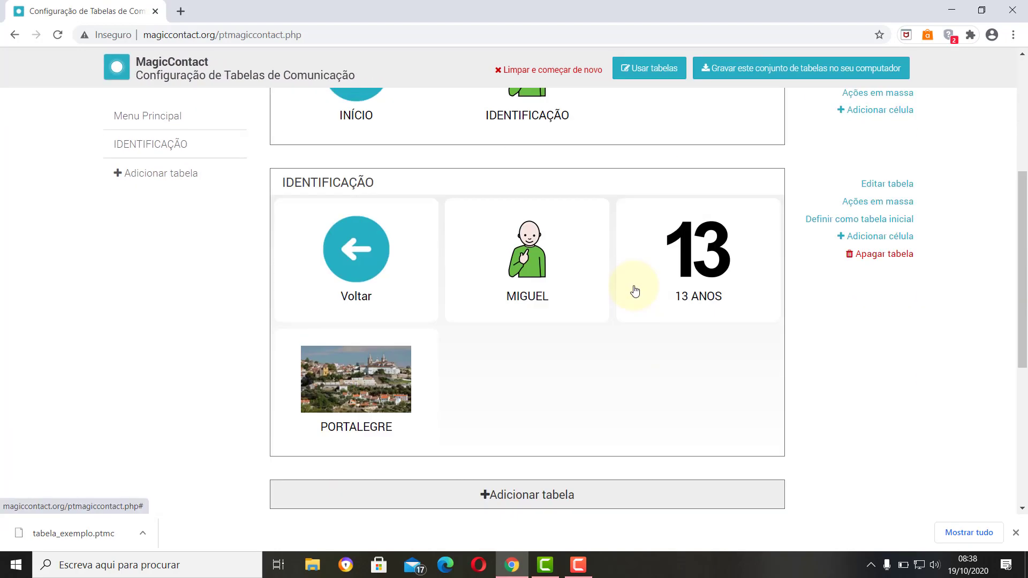